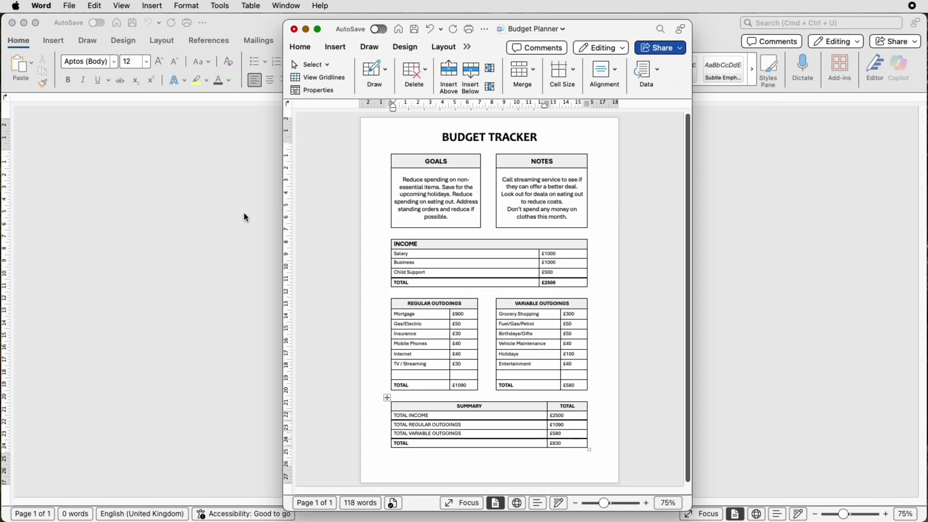
Add a blank line at the start of the empty document and insert a table with 3 columns and 21 rows.
{"action": "key", "text": "super+w"}
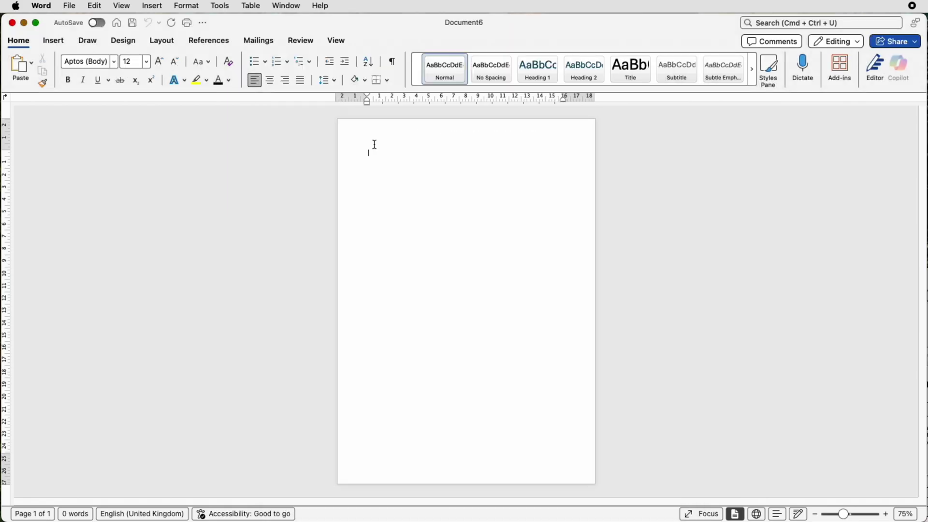
{"action": "key", "text": "Return"}
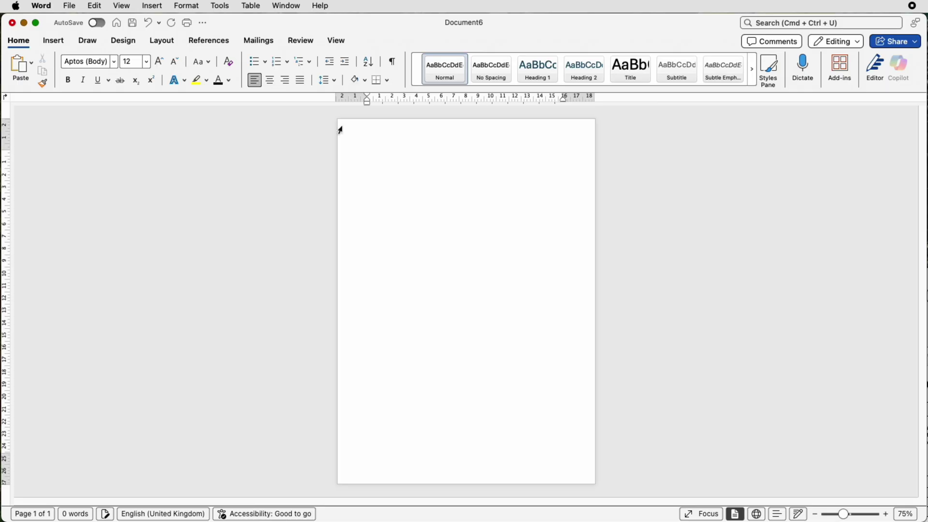
{"action": "left_click", "coordinate": [46, 40]}
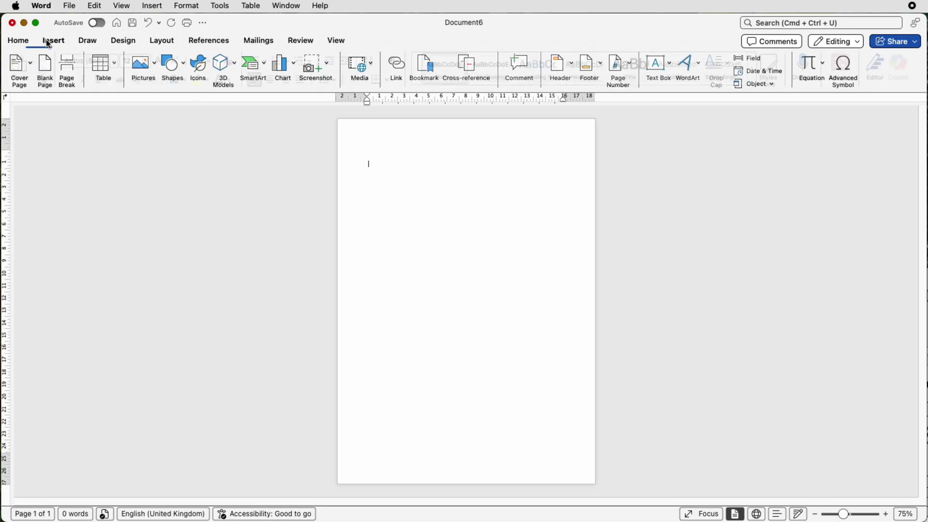
{"action": "left_click", "coordinate": [114, 71]}
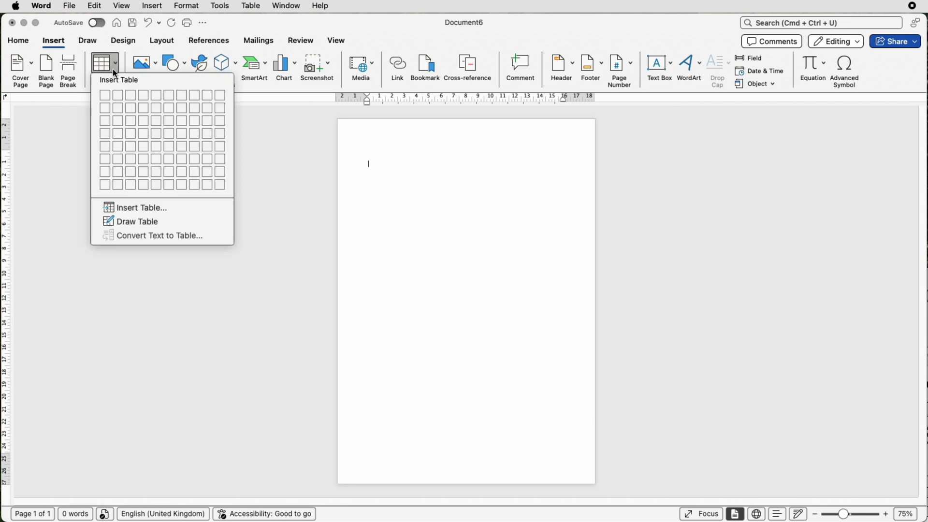
{"action": "left_click", "coordinate": [127, 212]}
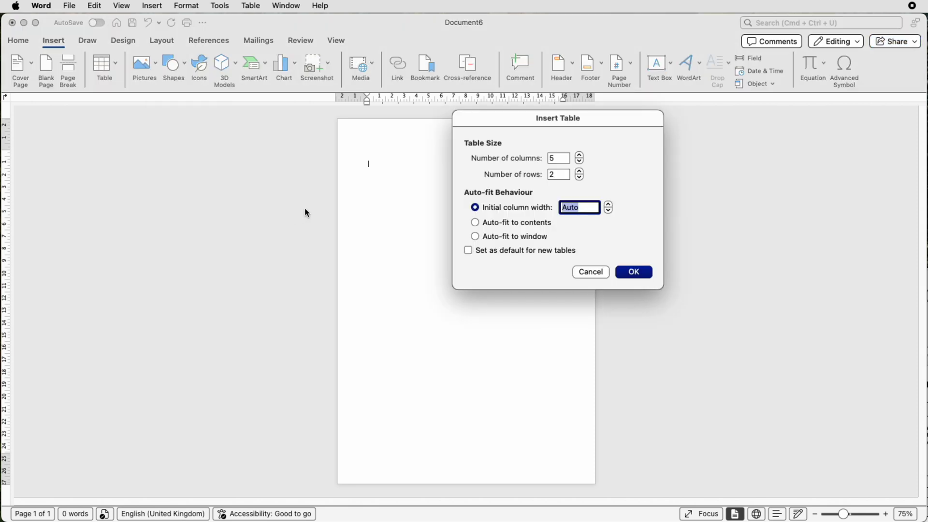
{"action": "double_click", "coordinate": [554, 157]}
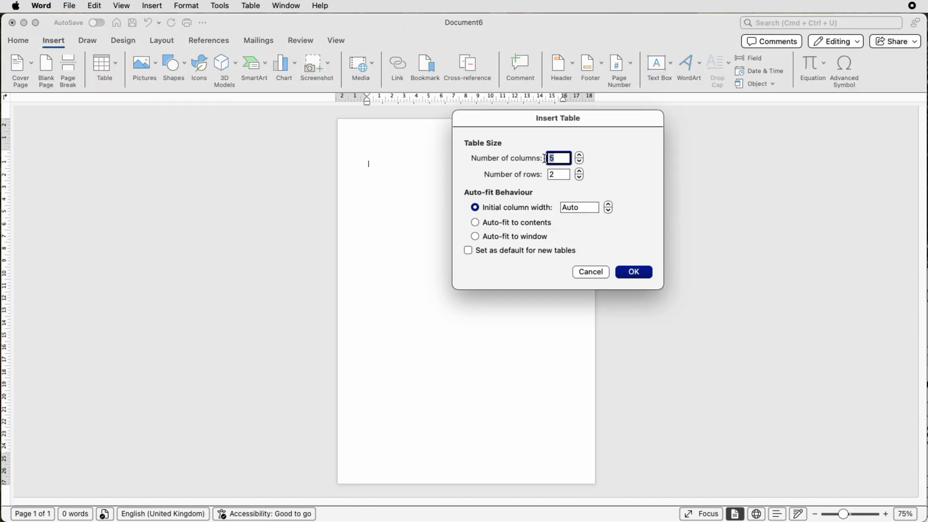
{"action": "type", "text": "3"}
{"action": "left_click", "coordinate": [556, 174]}
{"action": "type", "text": "1"}
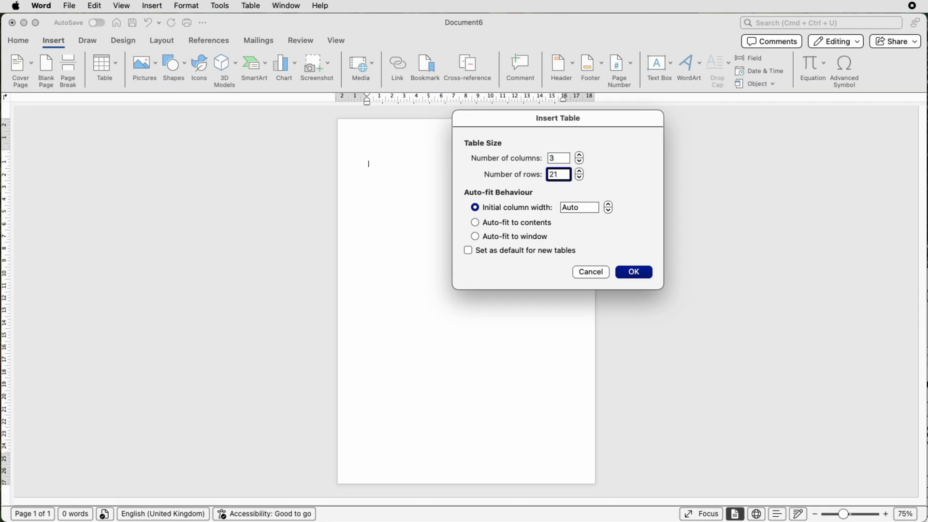
{"action": "key", "text": "Return"}
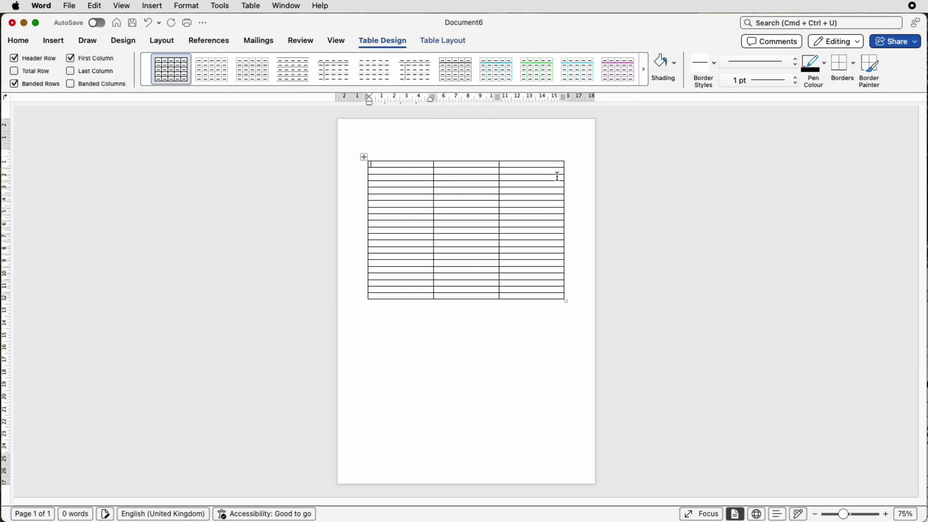
Set the height of all table rows to 0.9 cm and align their cells vertically centred, flush left.
{"action": "left_click", "coordinate": [364, 158]}
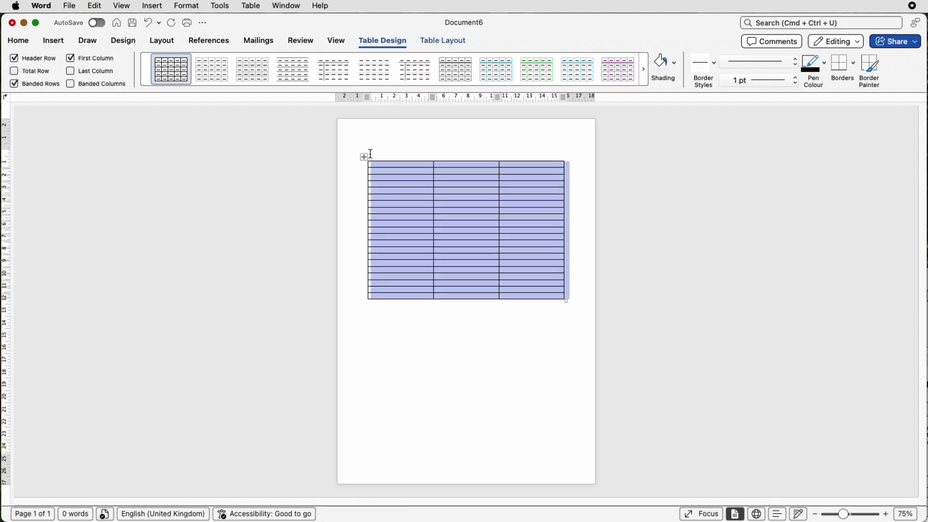
{"action": "left_click", "coordinate": [444, 41]}
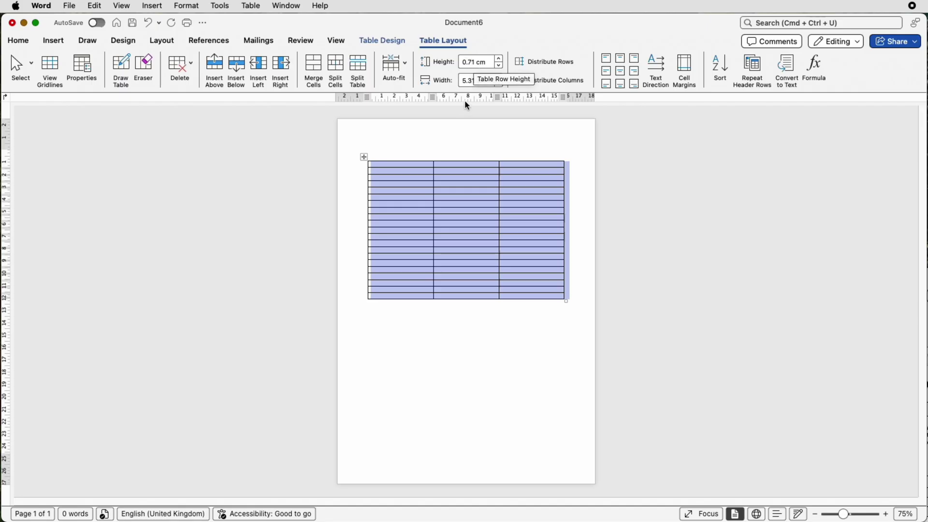
{"action": "left_click_drag", "start_coordinate": [488, 63], "coordinate": [459, 63]}
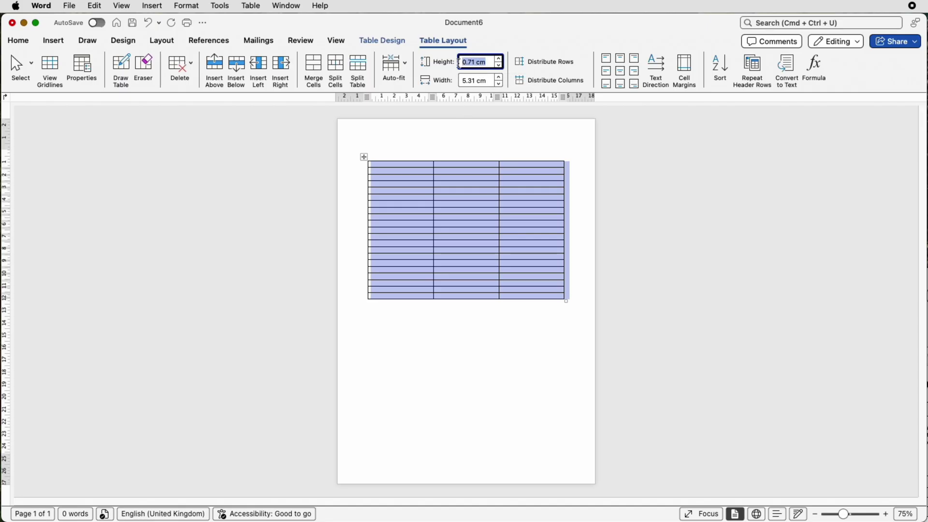
{"action": "type", "text": "0.9"}
{"action": "key", "text": "Return"}
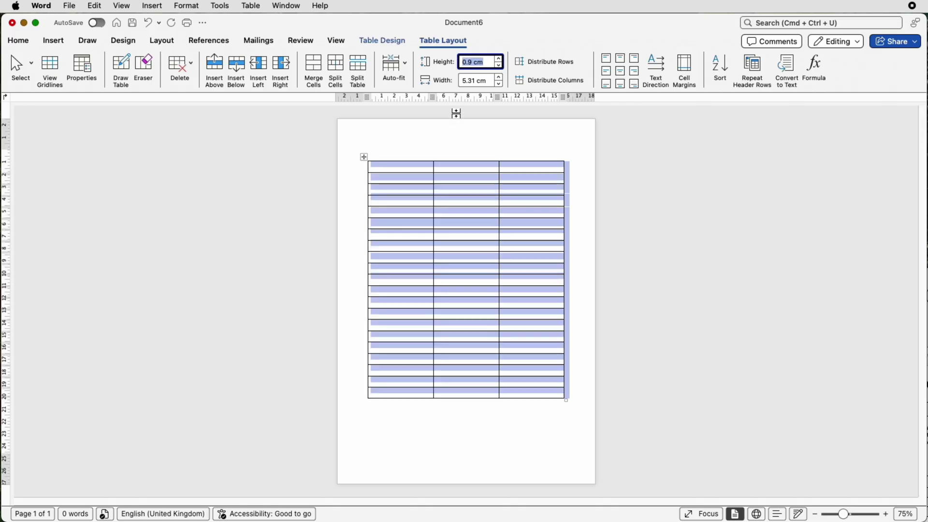
{"action": "left_click", "coordinate": [607, 72]}
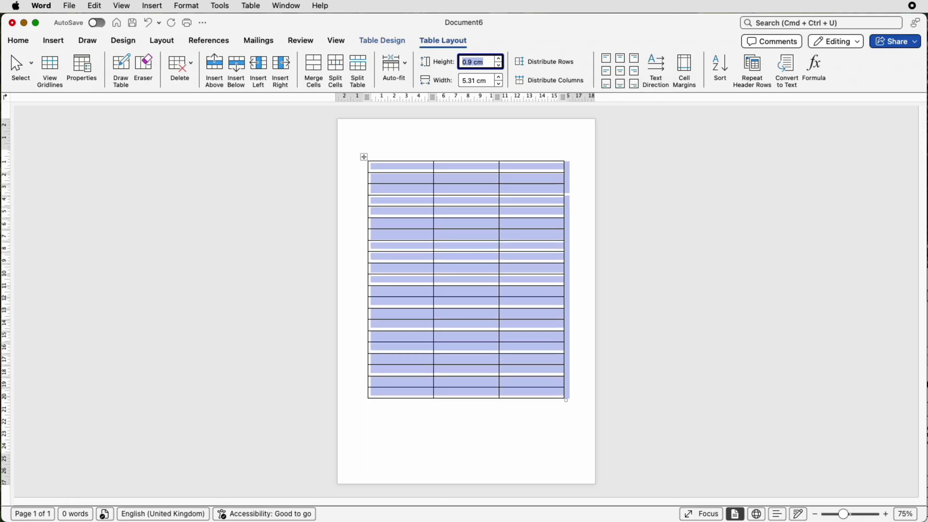
{"action": "left_click", "coordinate": [397, 168]}
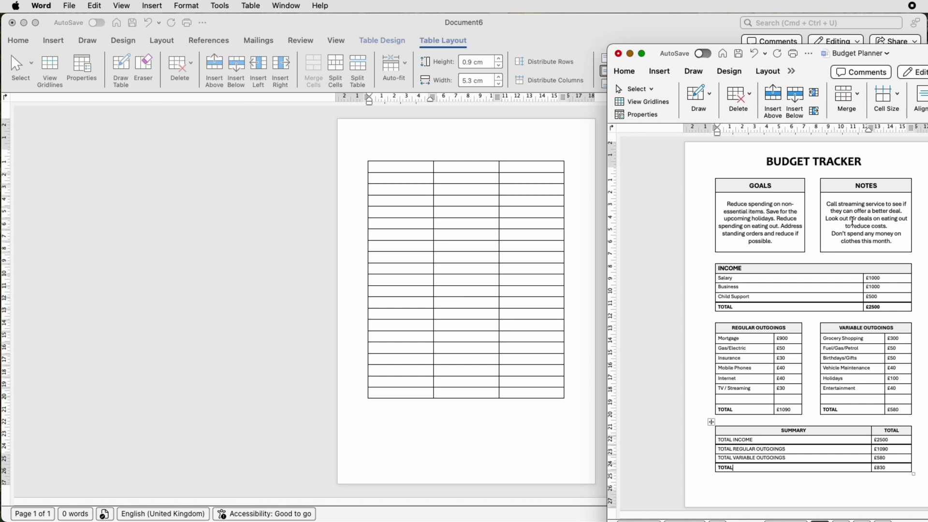
Split the table above its third row and narrow the middle column of the upper two-row table into a gap.
{"action": "left_click", "coordinate": [422, 181]}
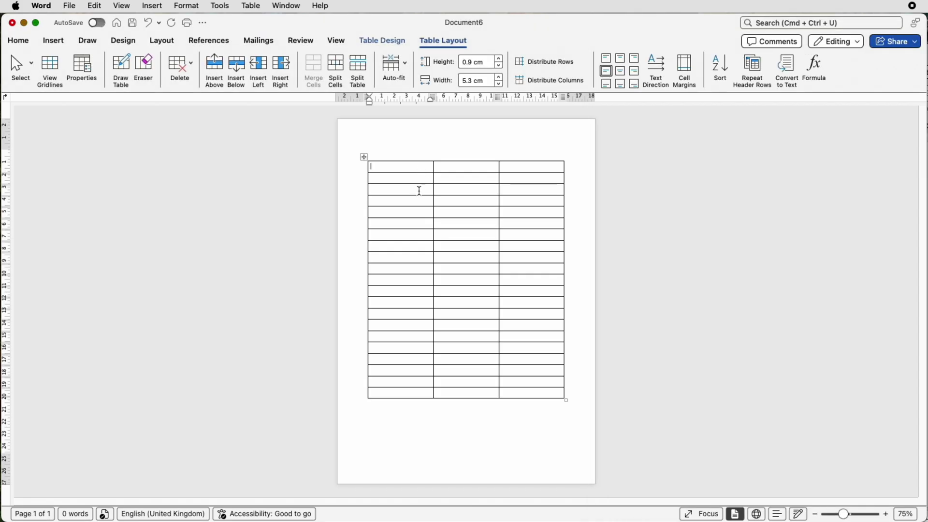
{"action": "left_click", "coordinate": [419, 190]}
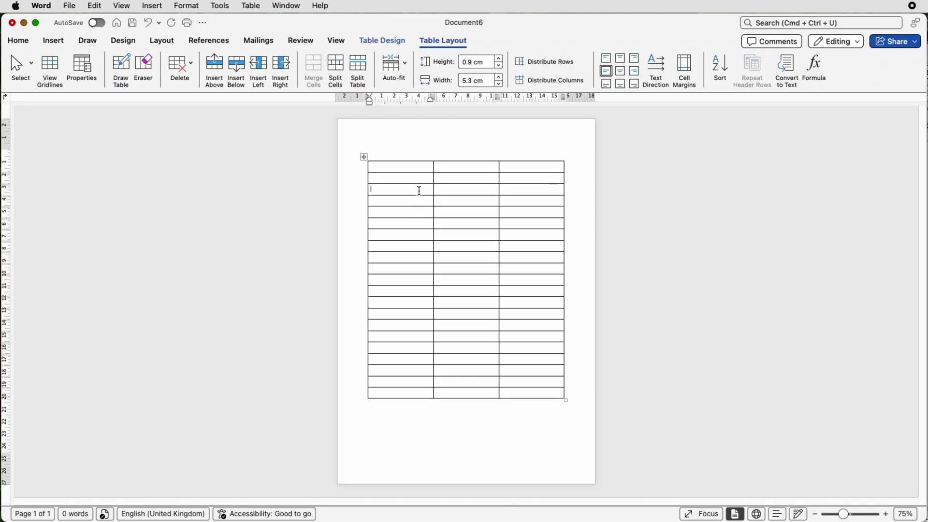
{"action": "left_click", "coordinate": [360, 65]}
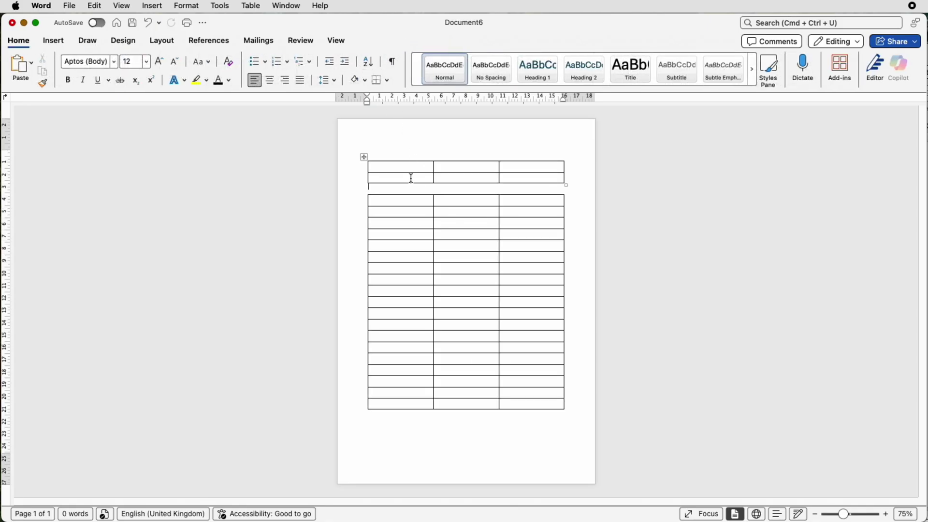
{"action": "mouse_move", "coordinate": [433, 170]}
{"action": "left_mouse_down"}
{"action": "mouse_move", "coordinate": [491, 167]}
{"action": "mouse_move", "coordinate": [473, 167]}
{"action": "left_mouse_up"}
Enter the headings GOALS and NOTES in the first and last cells of the upper table's first row.
{"action": "left_click", "coordinate": [370, 169]}
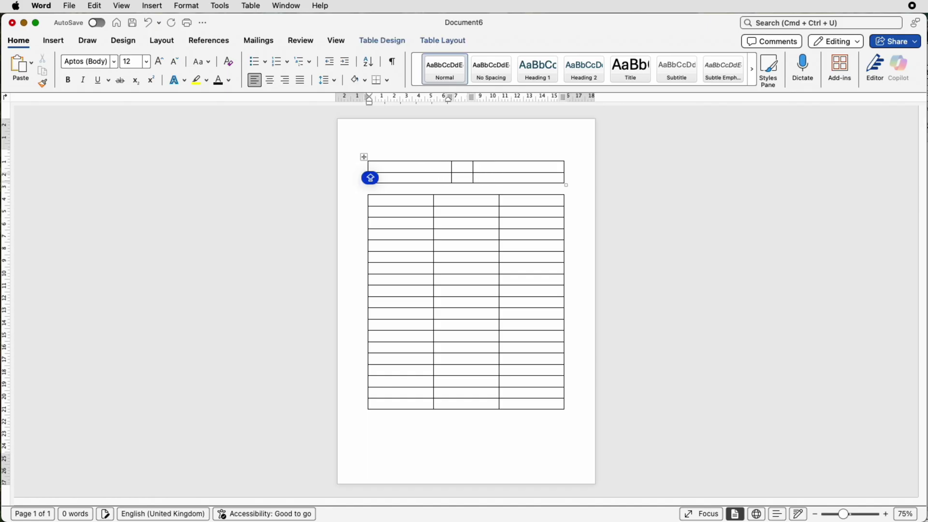
{"action": "type", "text": "GOALS"}
{"action": "key", "text": "Caps_Lock"}
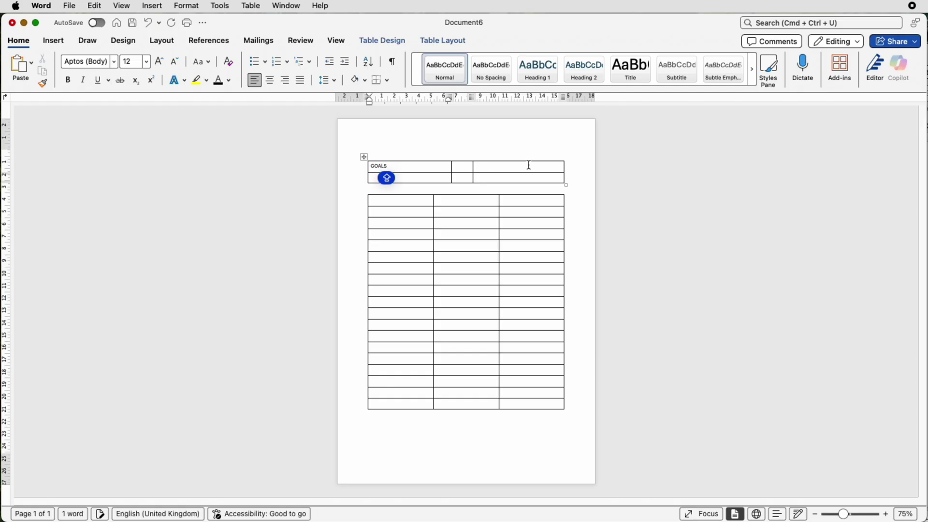
{"action": "left_click", "coordinate": [525, 167]}
{"action": "type", "text": "NOTES"}
{"action": "key", "text": "Caps_Lock"}
Centre the GOALS and NOTES heading row both ways and format it in bold at size 14.
{"action": "left_click_drag", "start_coordinate": [502, 166], "coordinate": [445, 167]}
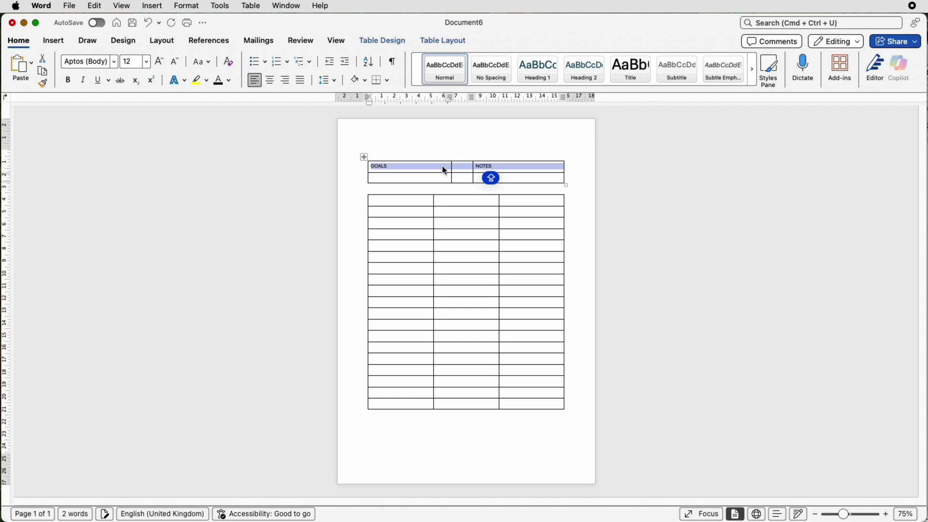
{"action": "left_click", "coordinate": [449, 44]}
{"action": "left_click", "coordinate": [621, 73]}
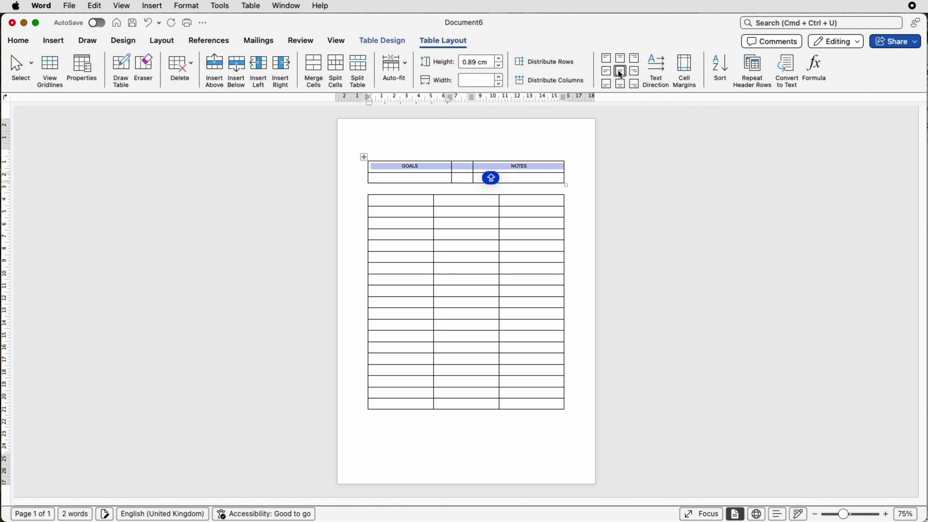
{"action": "left_click", "coordinate": [18, 41]}
{"action": "left_click", "coordinate": [159, 62]}
{"action": "left_click", "coordinate": [68, 79]}
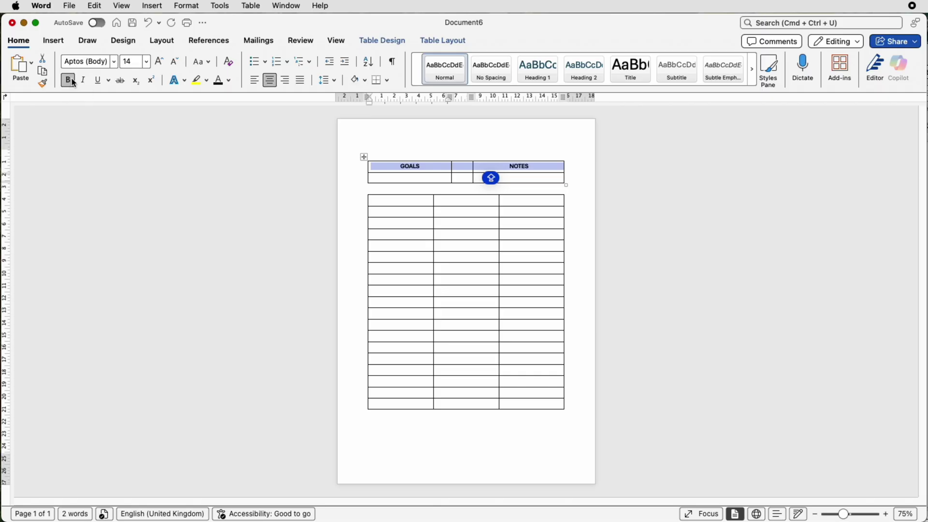
Enlarge the row under GOALS with four extra blank lines and centre its cells horizontally and vertically.
{"action": "left_click", "coordinate": [428, 180]}
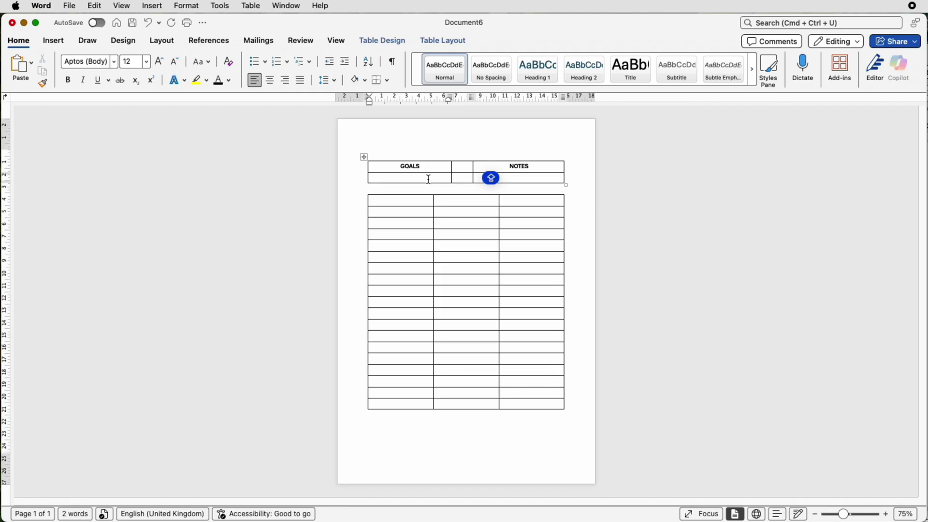
{"action": "key", "text": "Return"}
{"action": "key", "text": "Return"}
{"action": "key", "text": "Return"}
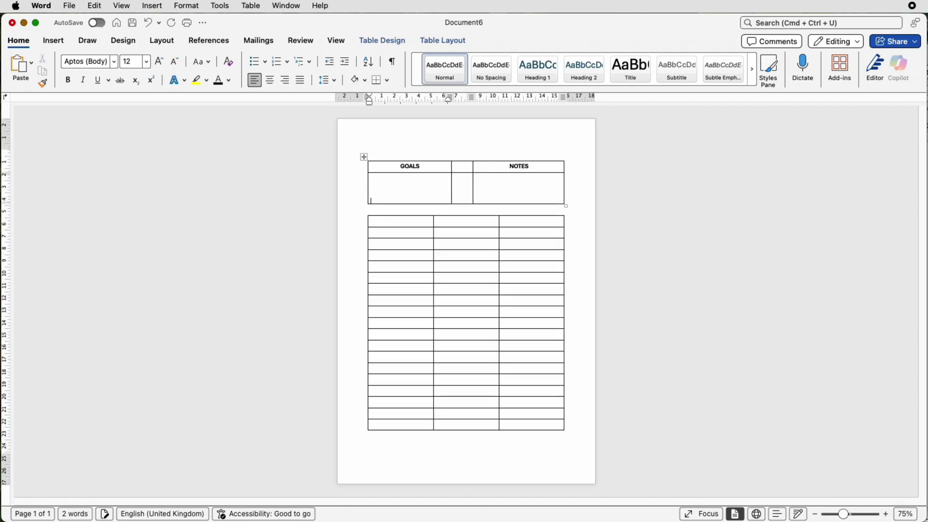
{"action": "key", "text": "Return"}
{"action": "left_click_drag", "start_coordinate": [370, 207], "coordinate": [491, 190]}
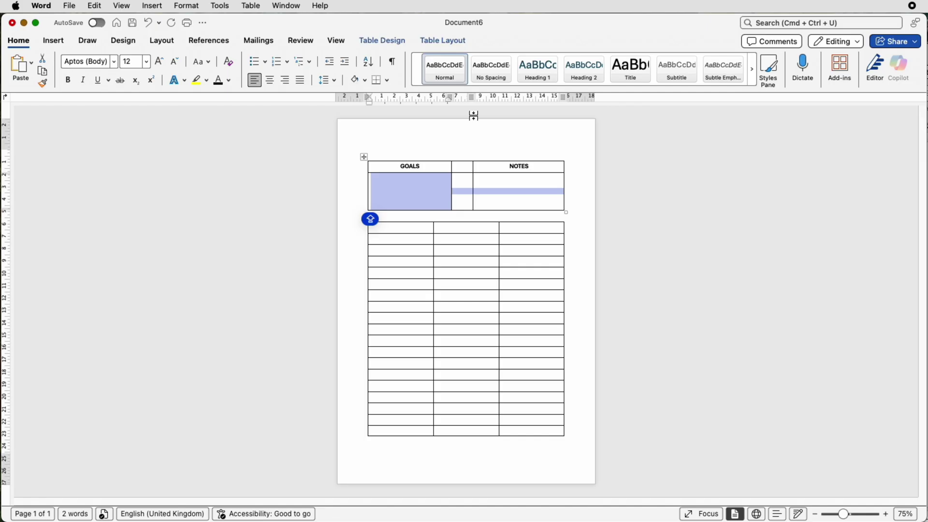
{"action": "left_click", "coordinate": [454, 41]}
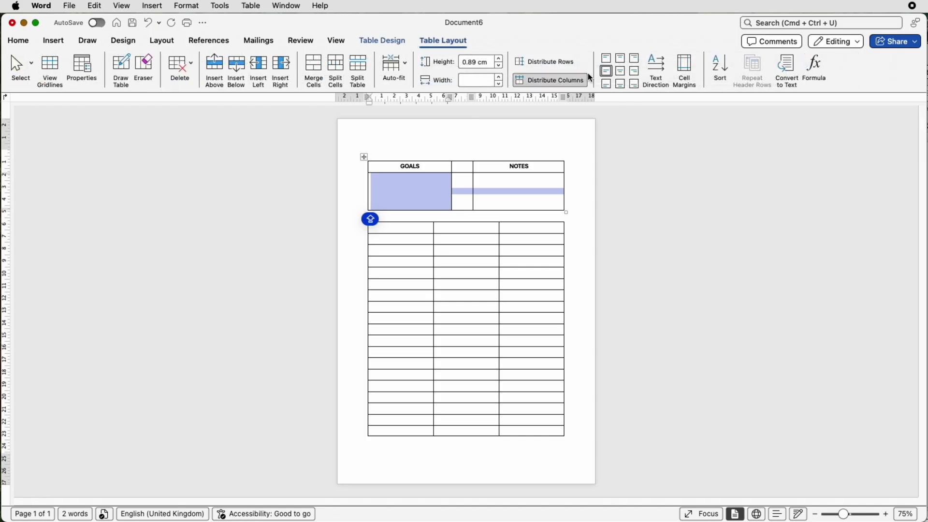
{"action": "left_click", "coordinate": [619, 71]}
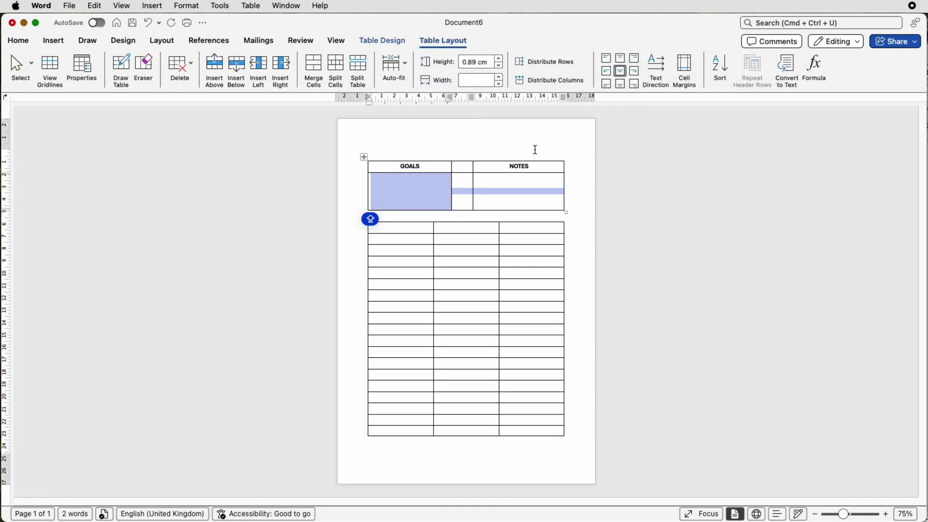
Remove the bottom border of the empty middle column between GOALS and NOTES.
{"action": "left_click", "coordinate": [509, 186]}
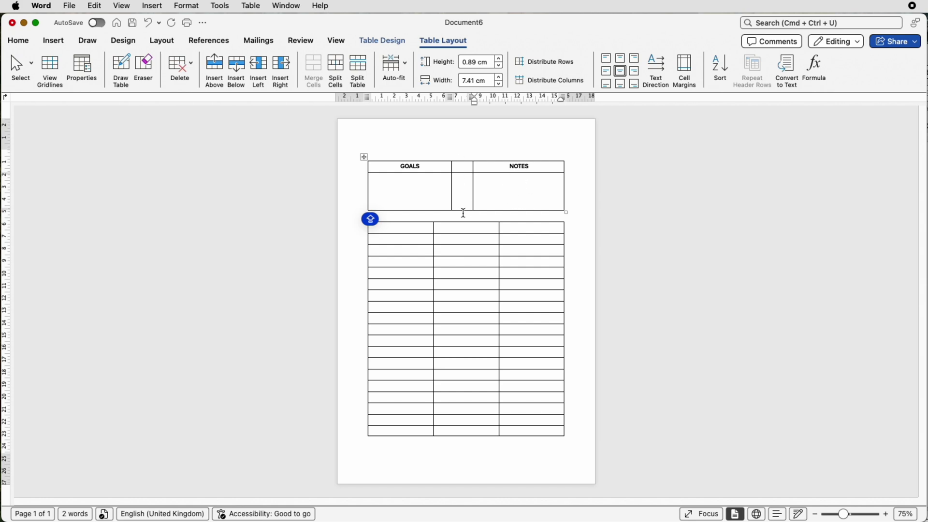
{"action": "left_click", "coordinate": [462, 168]}
{"action": "left_click", "coordinate": [397, 44]}
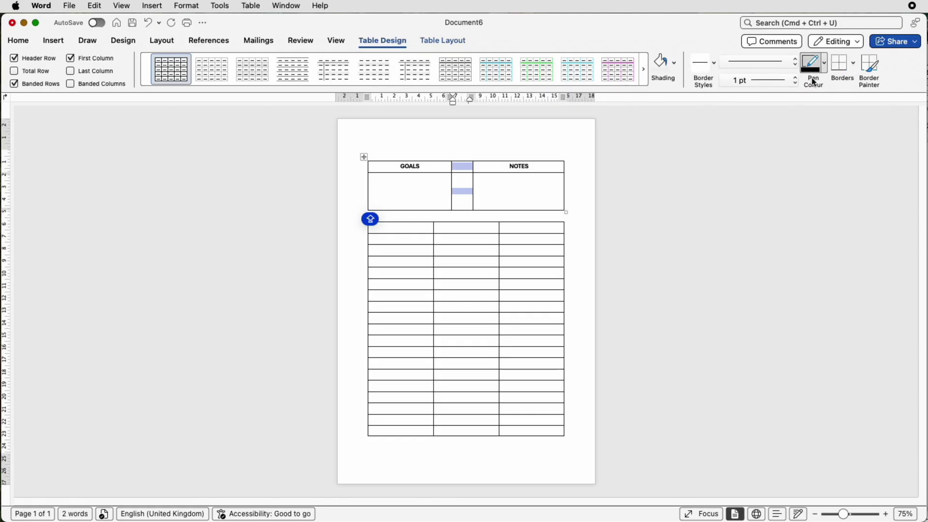
{"action": "left_click", "coordinate": [825, 67]}
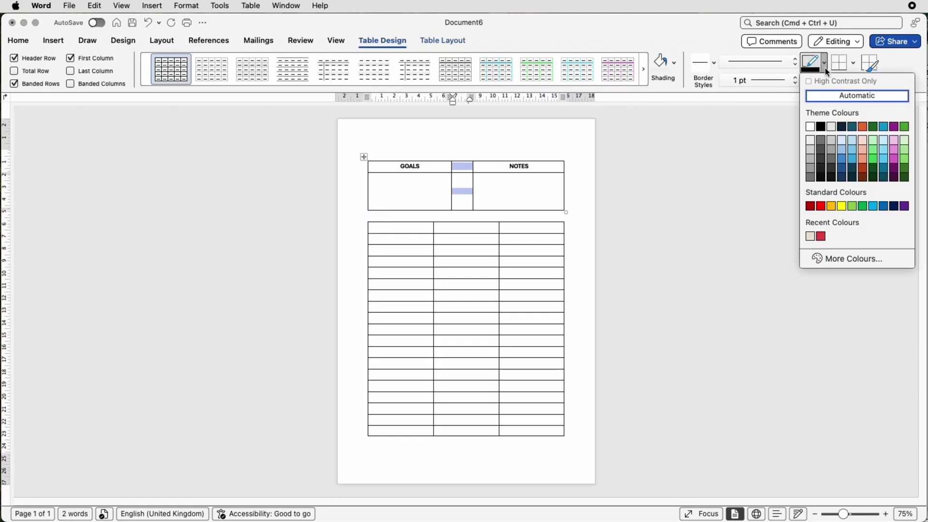
{"action": "left_click", "coordinate": [825, 68]}
{"action": "left_click", "coordinate": [796, 81]}
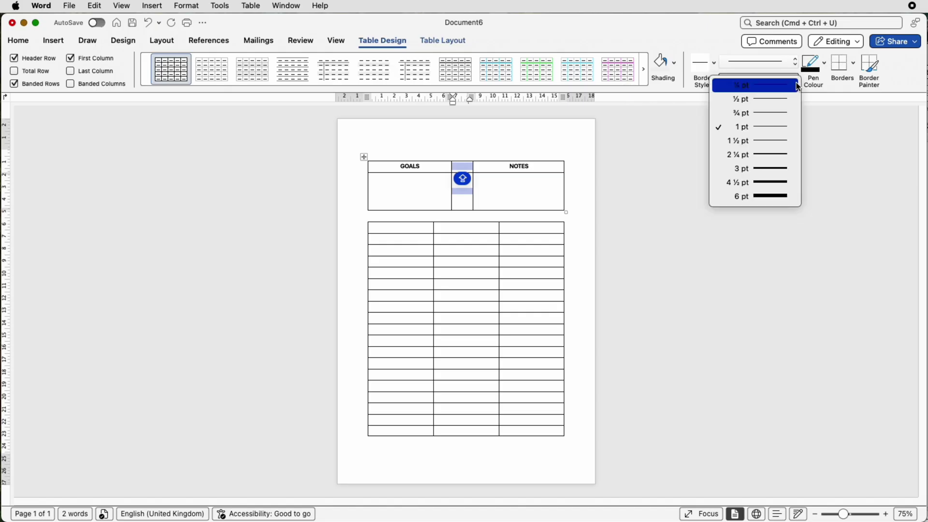
{"action": "left_click", "coordinate": [851, 64]}
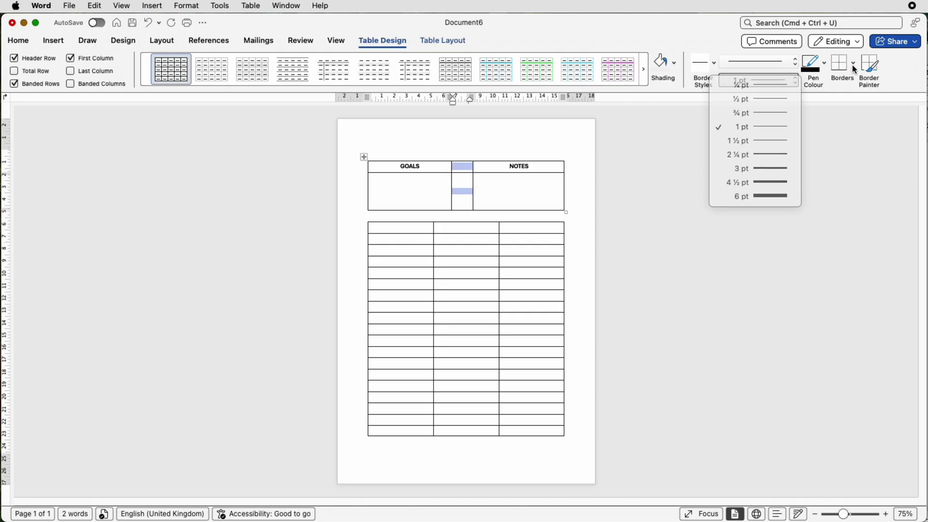
{"action": "left_click", "coordinate": [851, 64]}
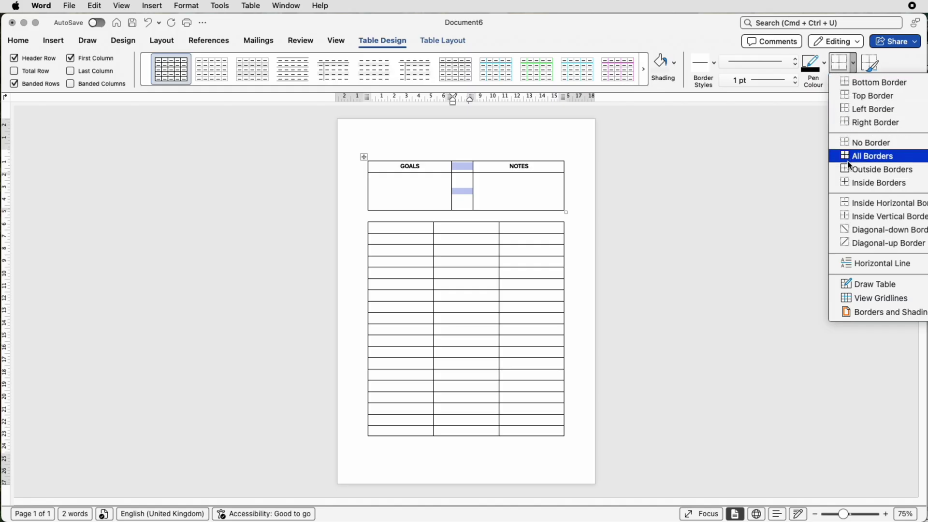
{"action": "left_click", "coordinate": [844, 87]}
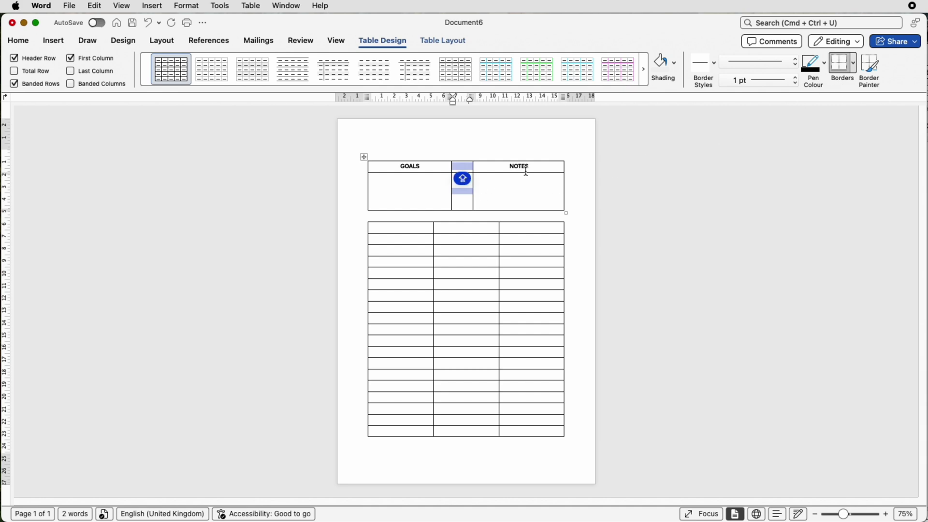
{"action": "left_click", "coordinate": [848, 72]}
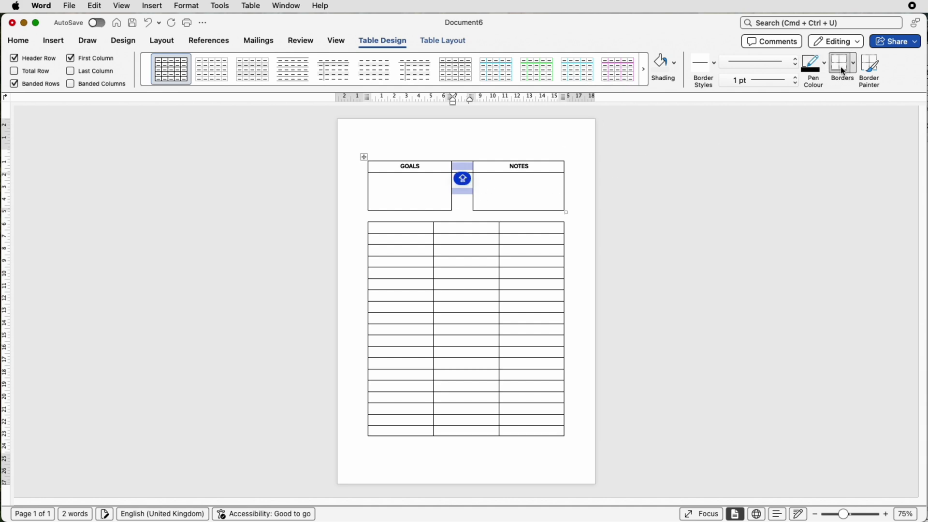
Remove the top border and the inside horizontal border of the empty middle column between GOALS and NOTES.
{"action": "left_click", "coordinate": [854, 64]}
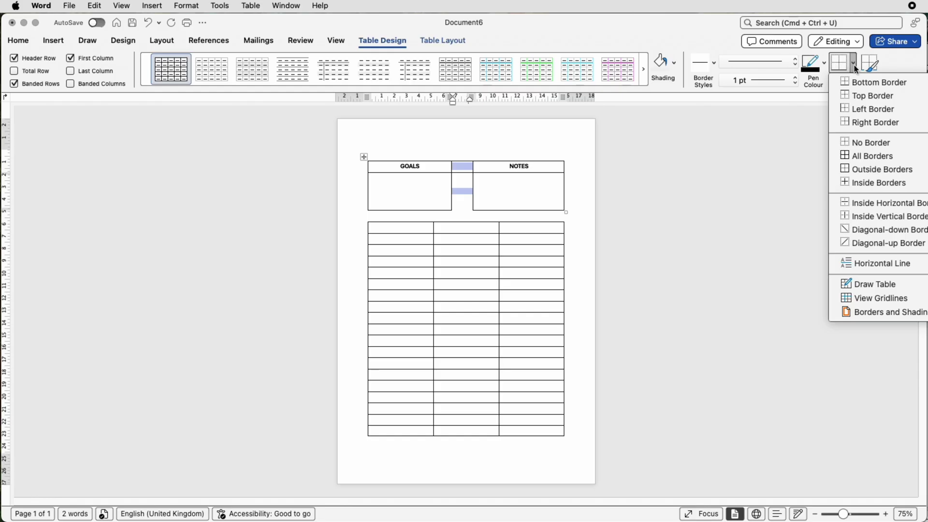
{"action": "left_click", "coordinate": [855, 96]}
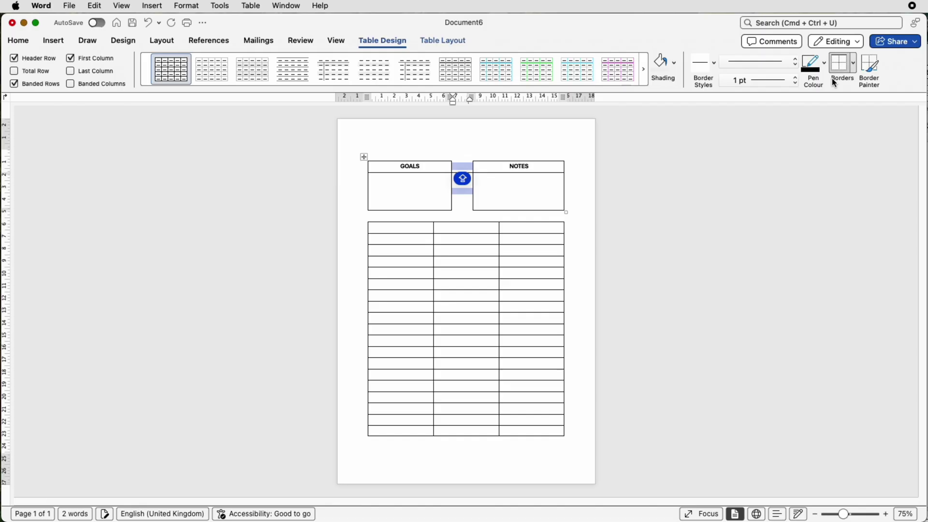
{"action": "left_click", "coordinate": [849, 73]}
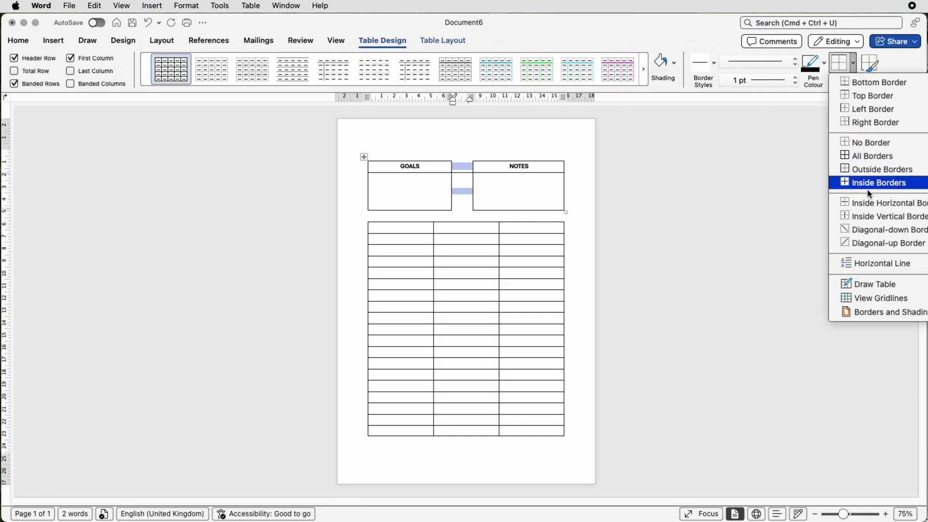
{"action": "left_click", "coordinate": [845, 202]}
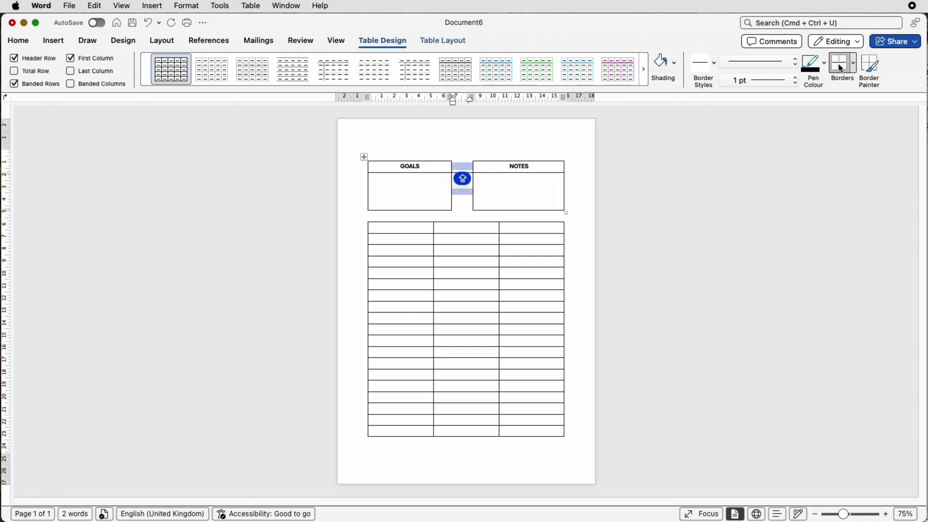
{"action": "left_click", "coordinate": [575, 184]}
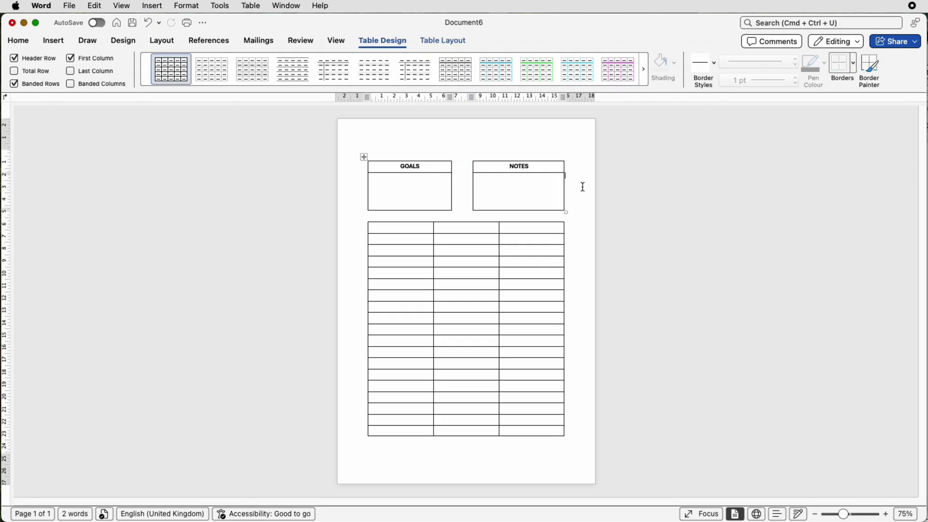
Narrow the gap between the GOALS and NOTES boxes by moving both column borders inward, widening the two boxes.
{"action": "left_click", "coordinate": [452, 181]}
{"action": "mouse_move", "coordinate": [446, 169]}
{"action": "left_mouse_down"}
{"action": "mouse_move", "coordinate": [472, 182]}
{"action": "mouse_move", "coordinate": [457, 180]}
{"action": "left_mouse_up"}
{"action": "left_click", "coordinate": [472, 182]}
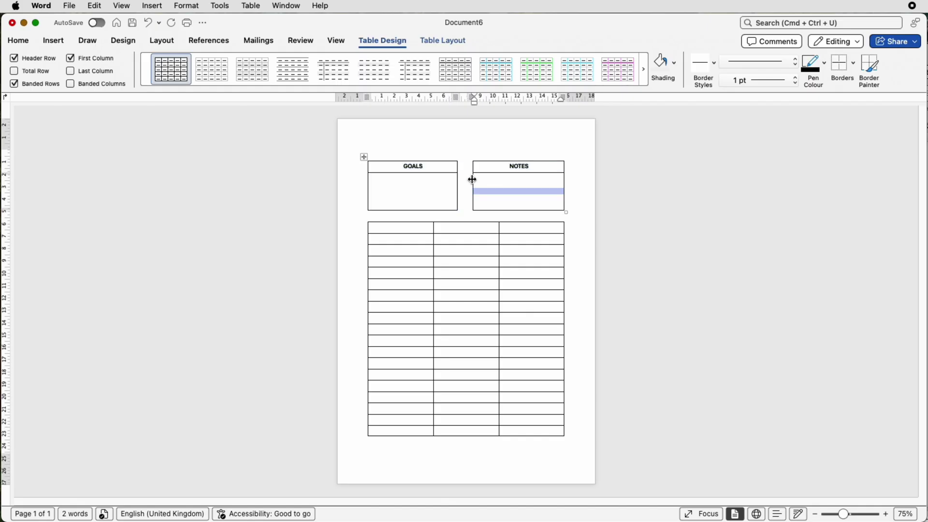
{"action": "left_click_drag", "start_coordinate": [454, 166], "coordinate": [474, 179]}
Merge the three cells in the first row of the lower table into one cell, following the Budget Planner example.
{"action": "key", "text": "super+grave"}
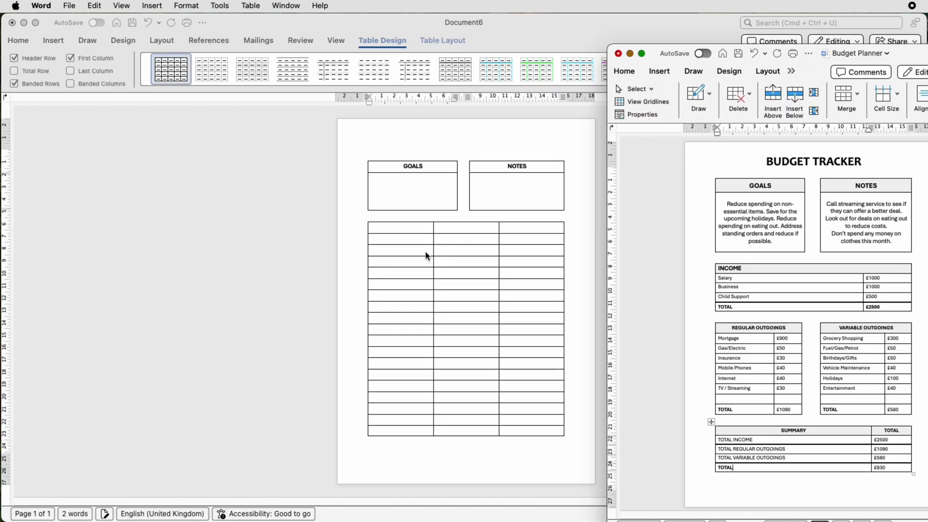
{"action": "left_click", "coordinate": [409, 232]}
{"action": "left_click_drag", "start_coordinate": [403, 227], "coordinate": [519, 231]}
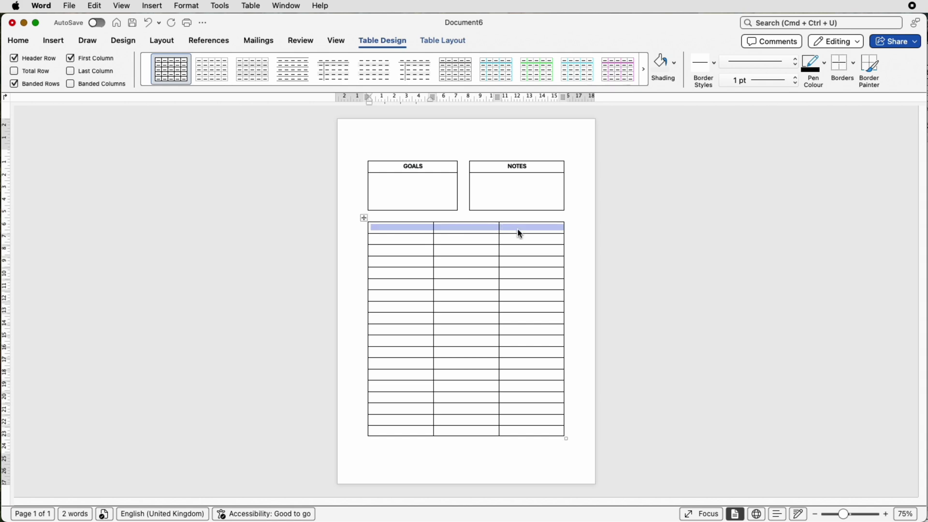
{"action": "left_click", "coordinate": [449, 43]}
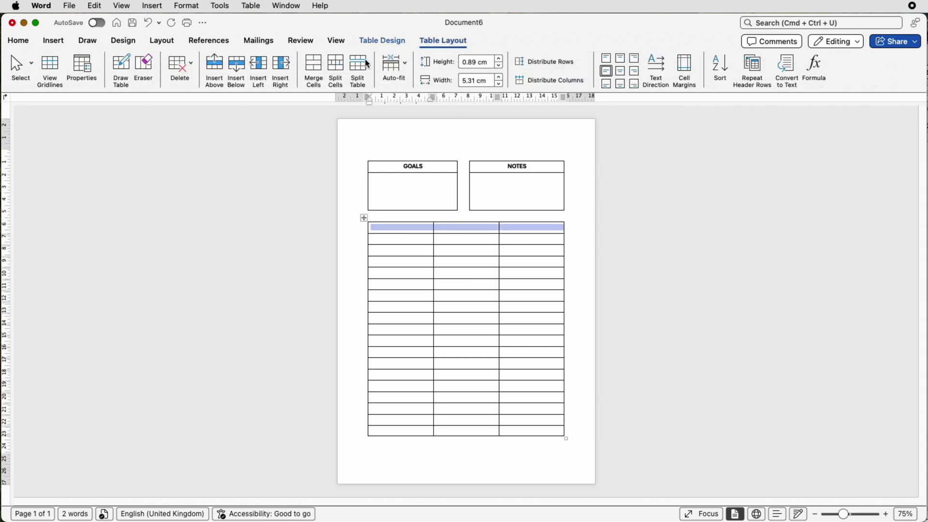
{"action": "left_click", "coordinate": [318, 66]}
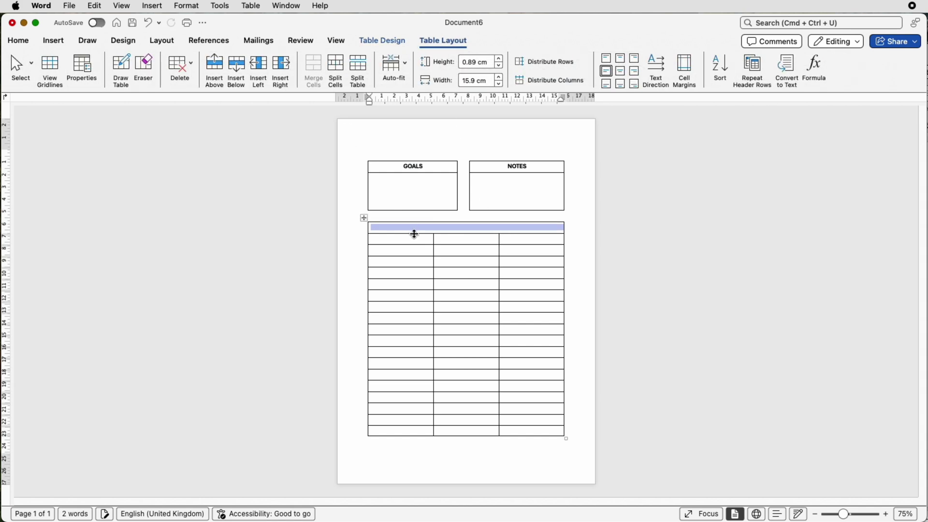
Merge the first two cells in each of the lower table's next three rows and split the table below them.
{"action": "left_click_drag", "start_coordinate": [414, 240], "coordinate": [440, 240]}
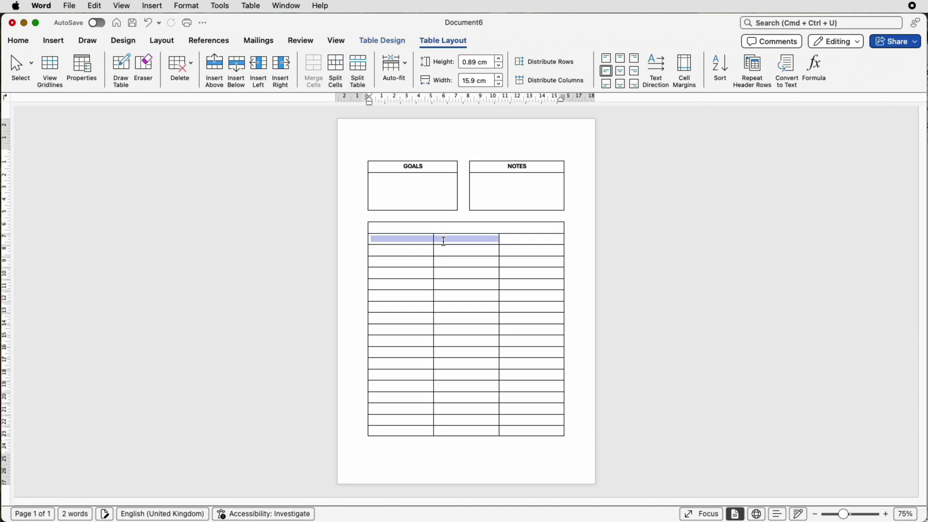
{"action": "left_click", "coordinate": [313, 68]}
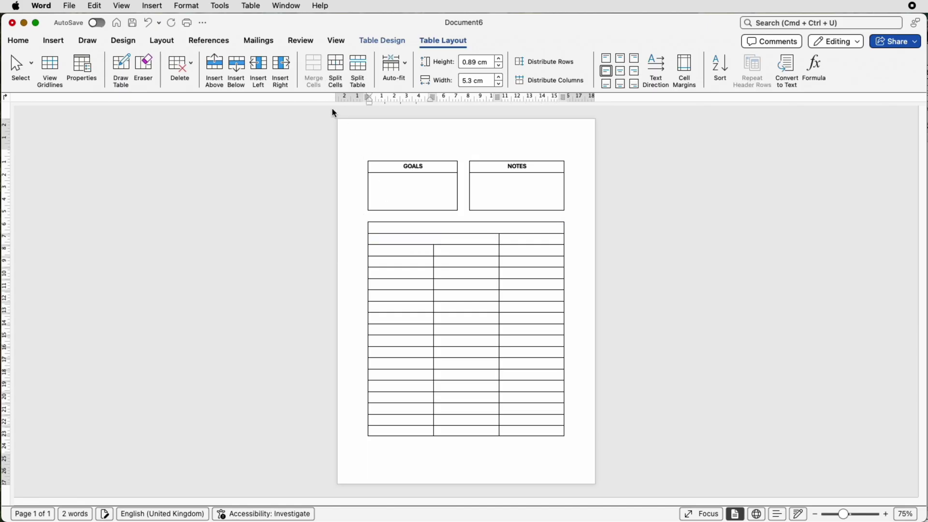
{"action": "left_click_drag", "start_coordinate": [414, 250], "coordinate": [441, 263]}
{"action": "left_click", "coordinate": [321, 82]}
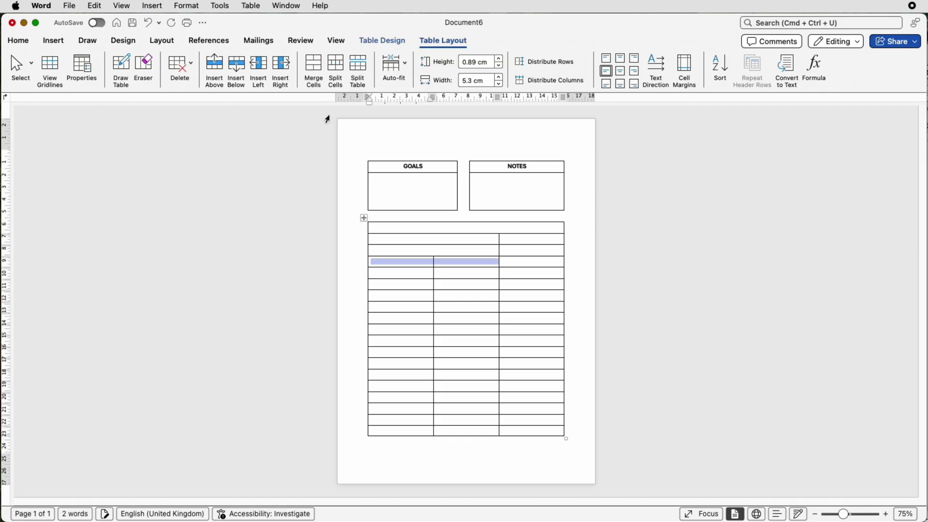
{"action": "left_click", "coordinate": [315, 76]}
{"action": "left_click", "coordinate": [394, 274]}
{"action": "left_click", "coordinate": [361, 77]}
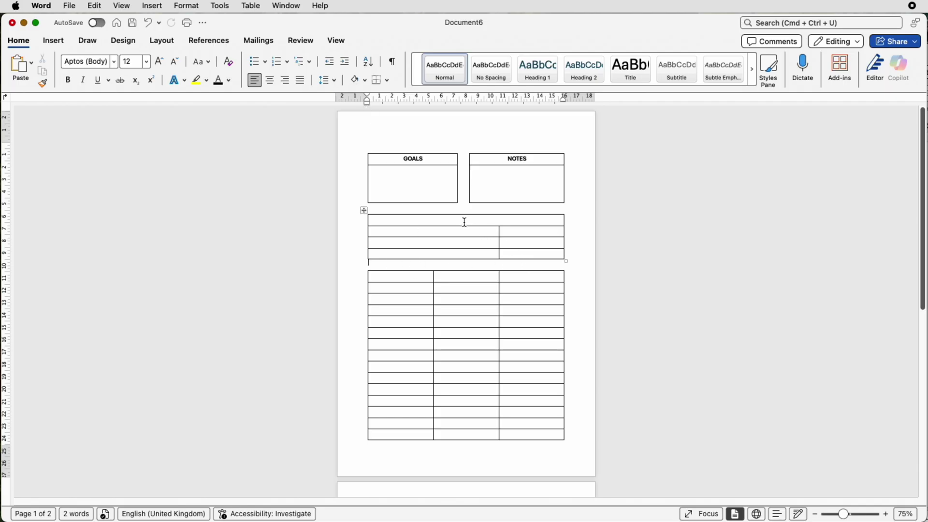
Copy the INCOME heading from the Budget Planner document into the first row of the new four-row table.
{"action": "key", "text": "super+grave"}
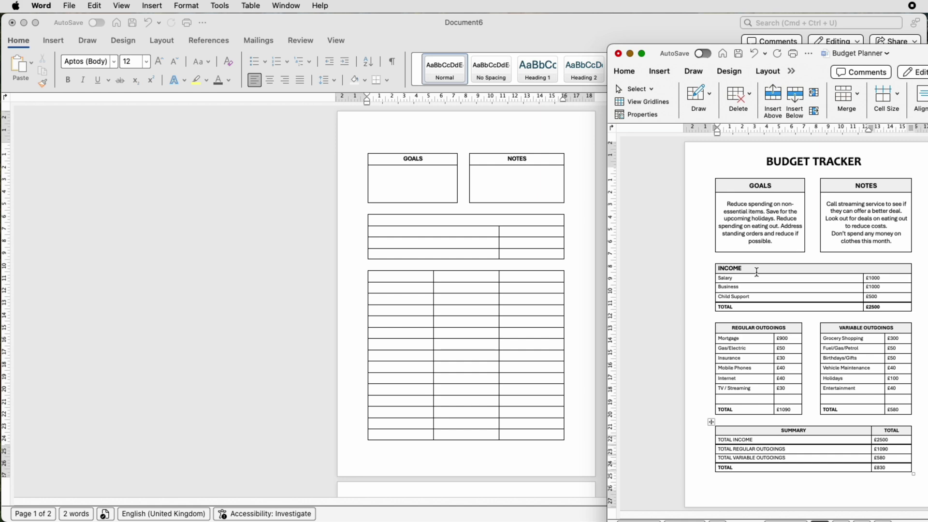
{"action": "left_click_drag", "start_coordinate": [746, 270], "coordinate": [716, 272]}
{"action": "key", "text": "super+c"}
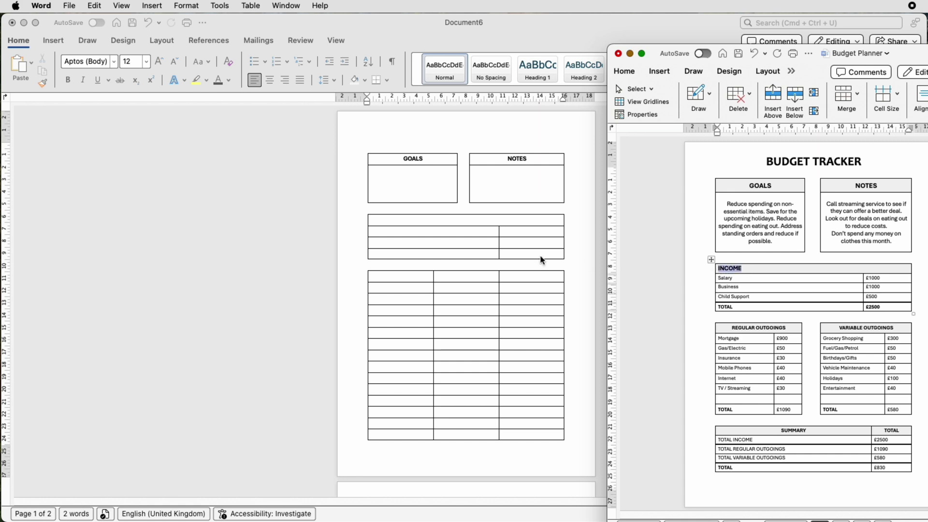
{"action": "left_click", "coordinate": [382, 220]}
{"action": "key", "text": "super+v"}
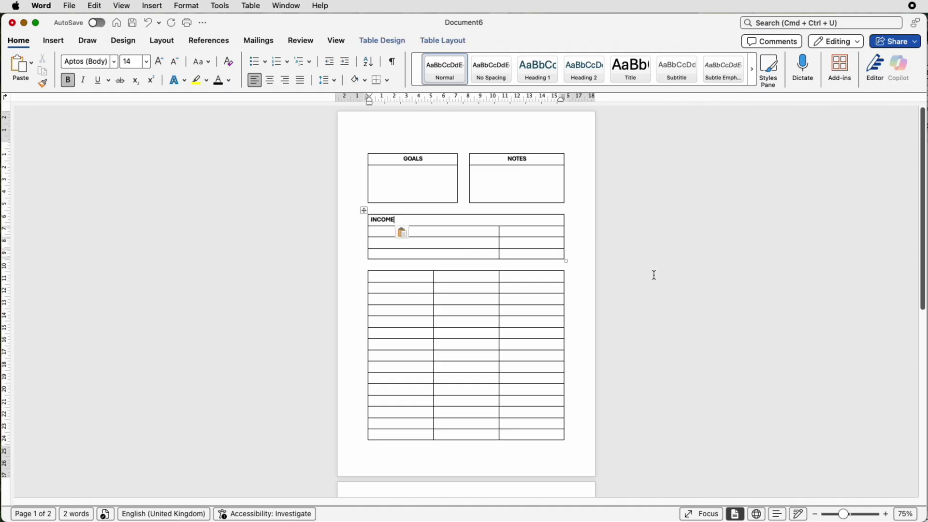
Apply a 2 ¼ pt top border to the last row of the INCOME table.
{"action": "left_click", "coordinate": [923, 276]}
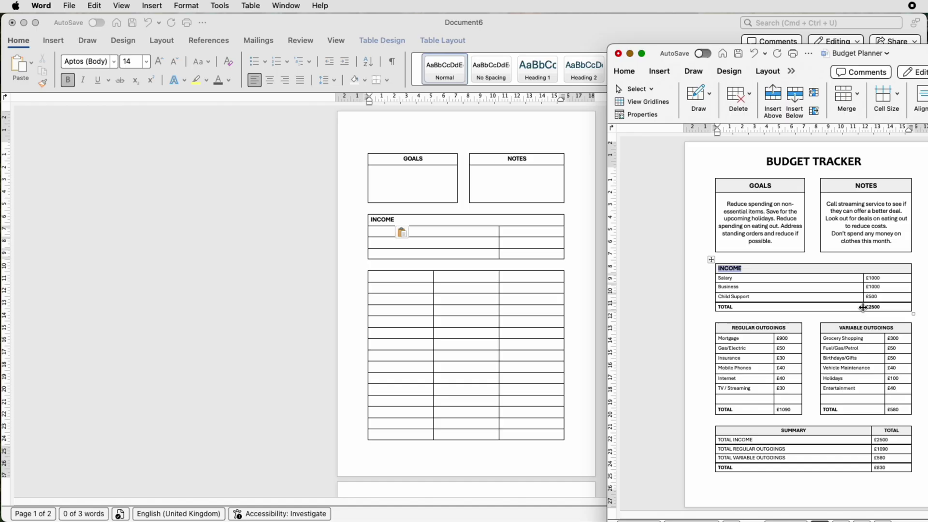
{"action": "left_click", "coordinate": [486, 257]}
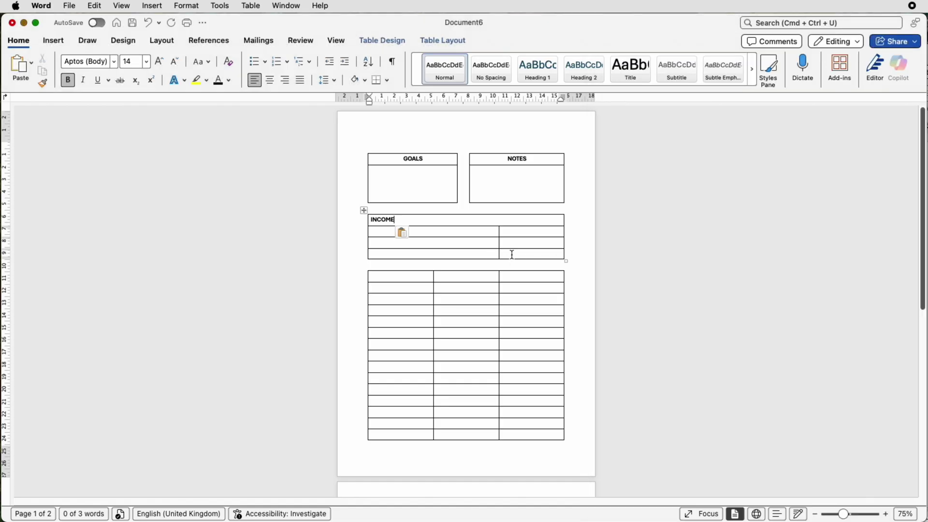
{"action": "left_click_drag", "start_coordinate": [512, 254], "coordinate": [487, 253]}
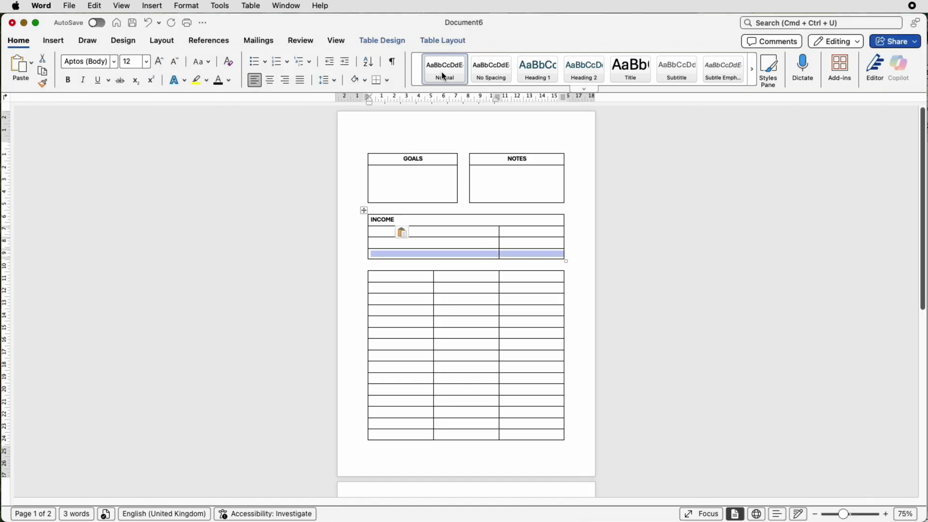
{"action": "left_click", "coordinate": [404, 42]}
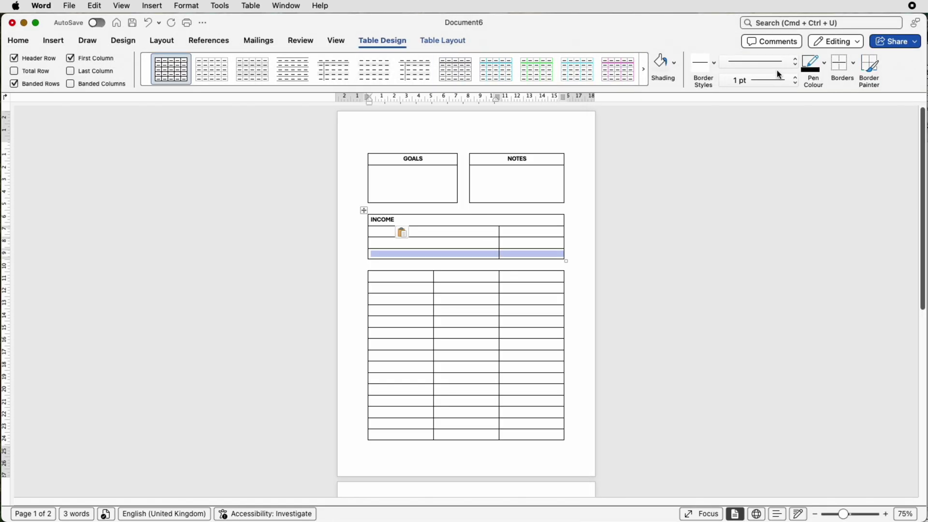
{"action": "left_click", "coordinate": [791, 79]}
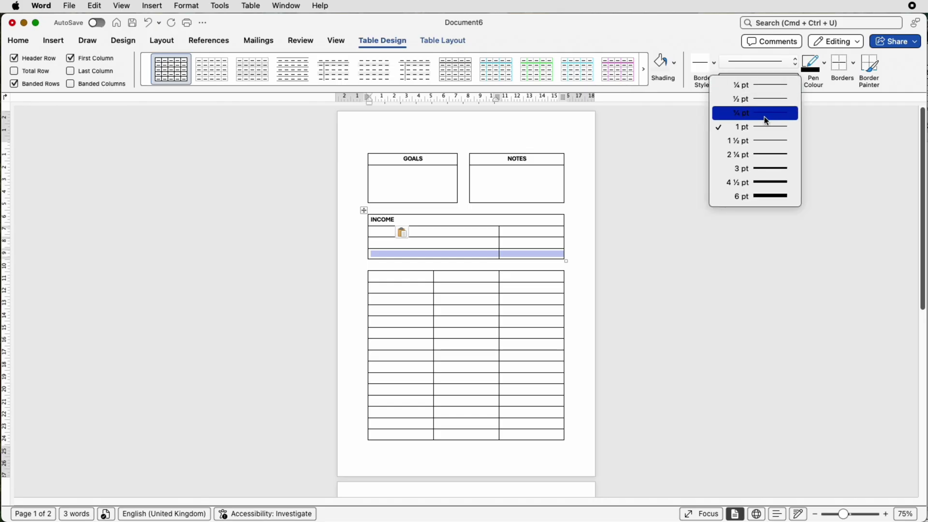
{"action": "left_click", "coordinate": [763, 154]}
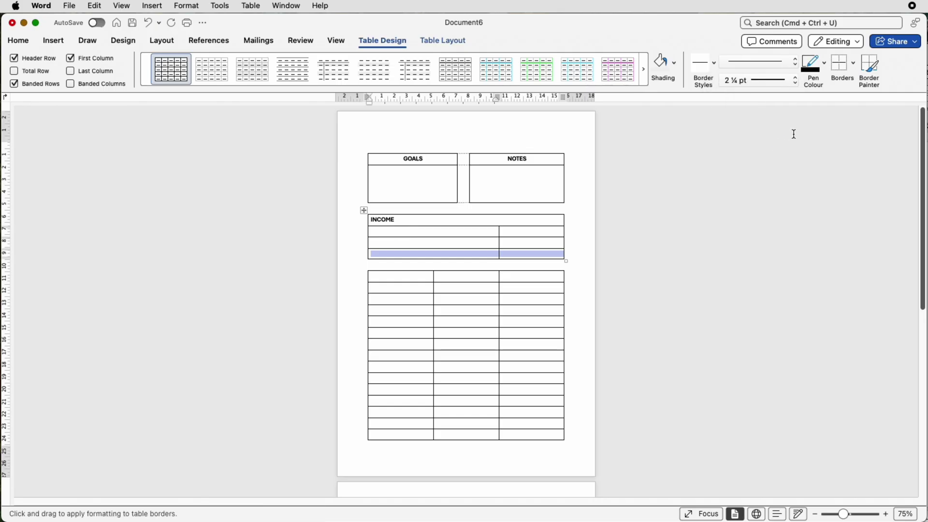
{"action": "key", "text": "super+v"}
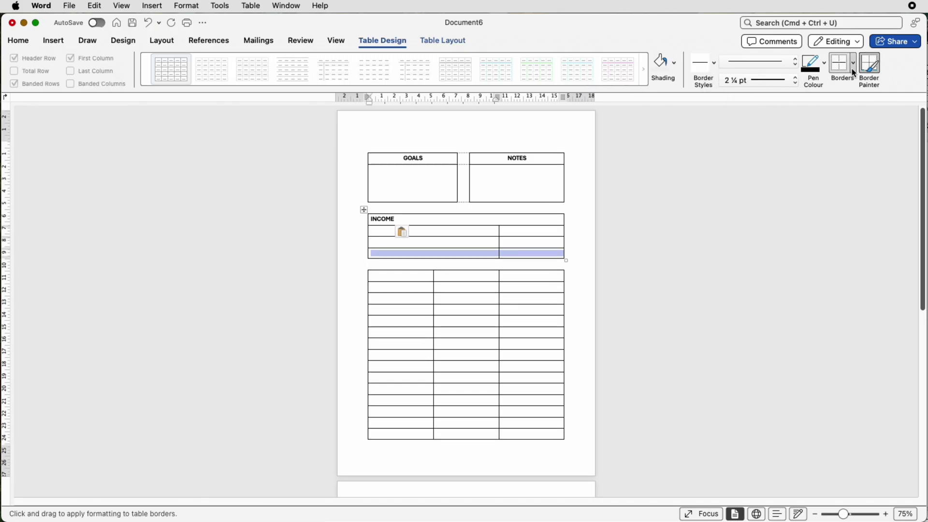
{"action": "left_click", "coordinate": [852, 70]}
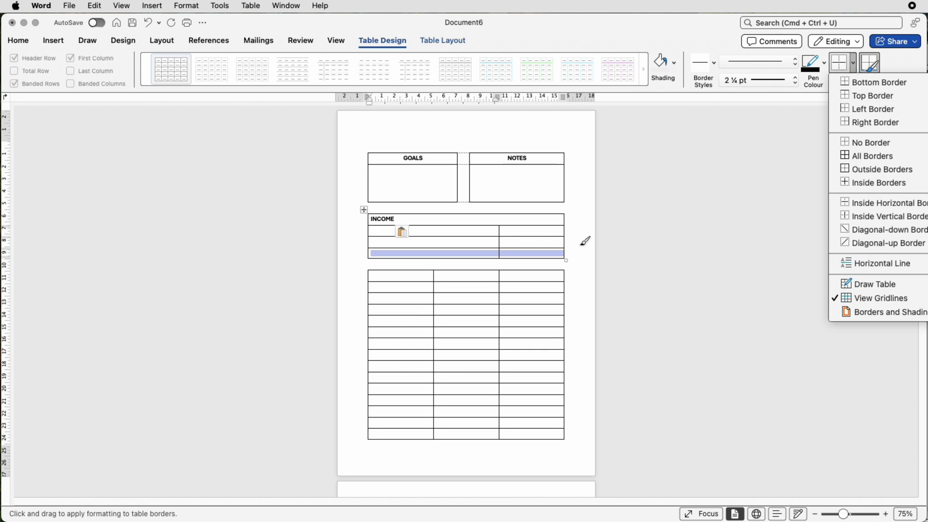
{"action": "left_click", "coordinate": [862, 97]}
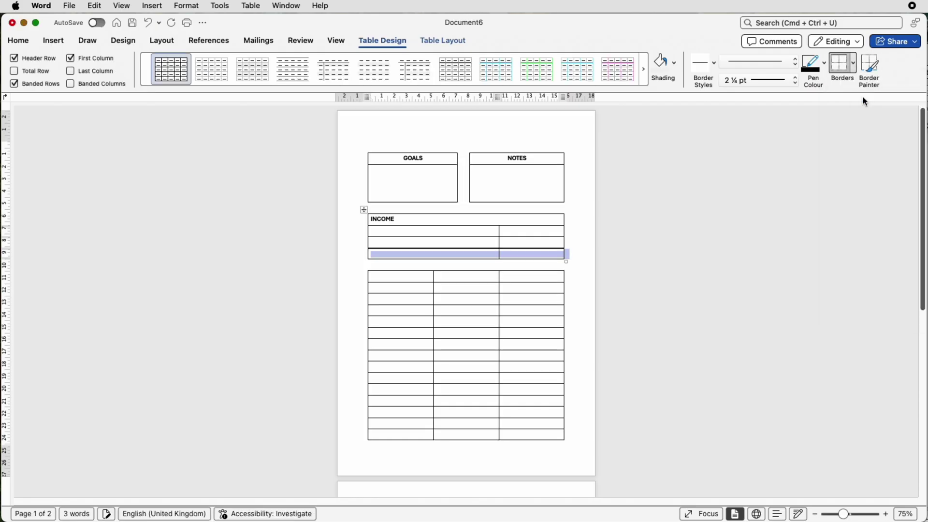
{"action": "left_click", "coordinate": [474, 242]}
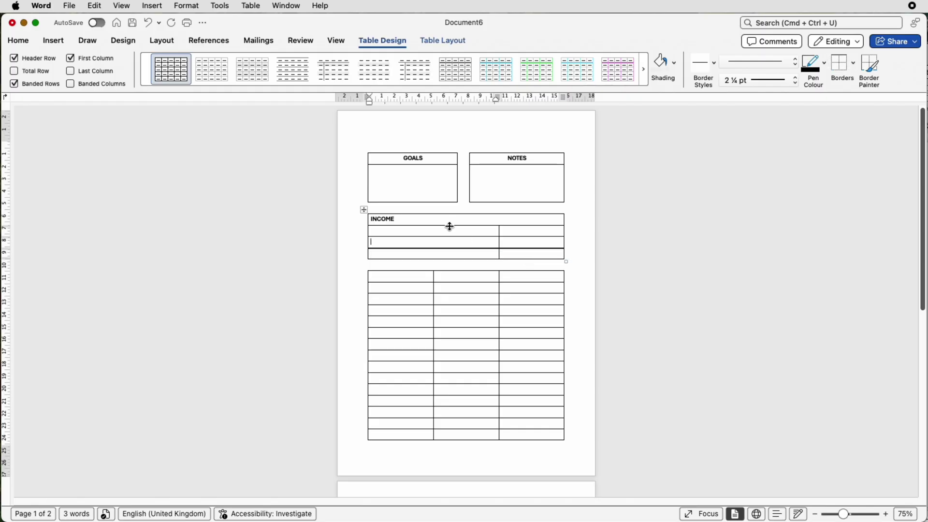
Shade the INCOME heading row light grey to match the Budget Planner example.
{"action": "left_click", "coordinate": [423, 221]}
{"action": "key", "text": "super+grave"}
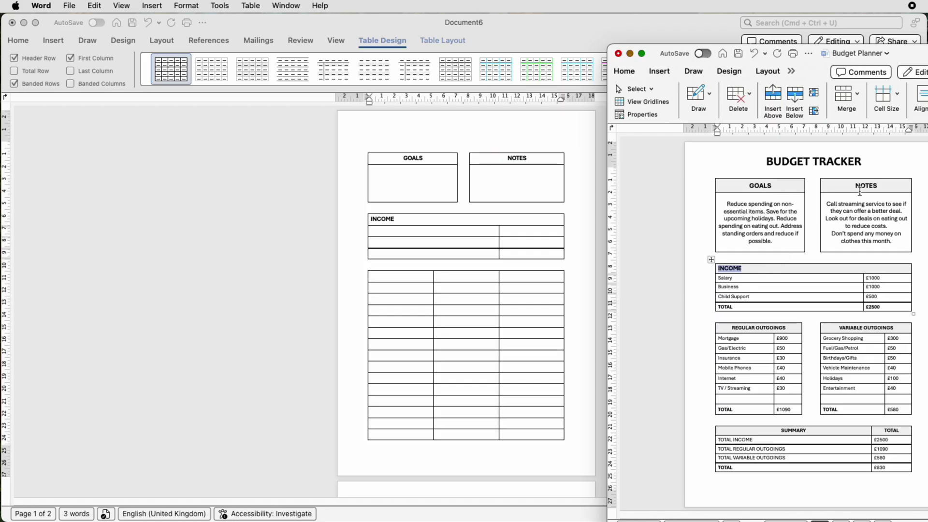
{"action": "left_click", "coordinate": [494, 217]}
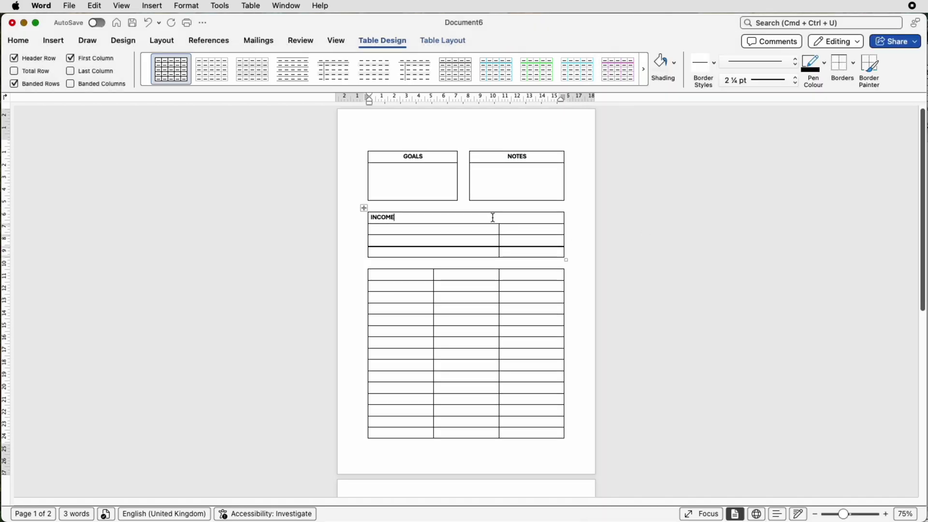
{"action": "left_click", "coordinate": [674, 62]}
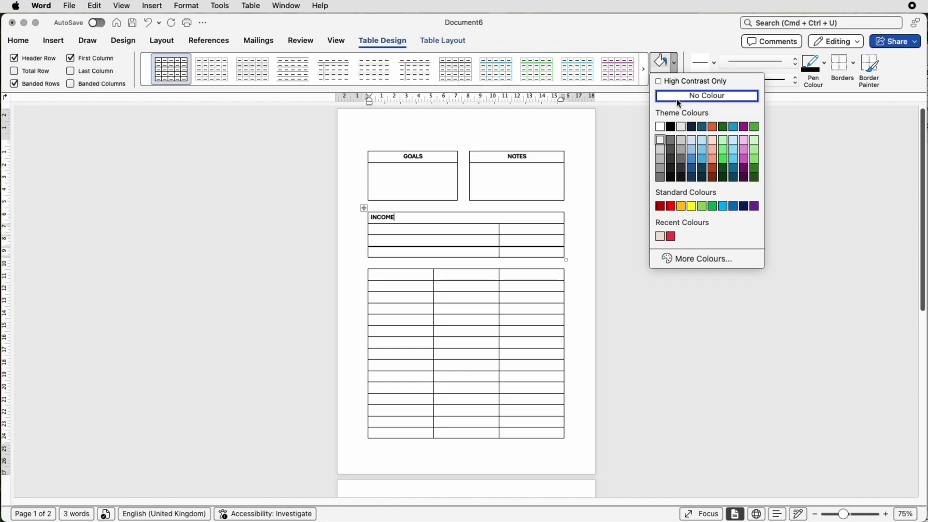
{"action": "left_click", "coordinate": [660, 140]}
Apply the same light grey shading to the NOTES and GOALS heading cells.
{"action": "left_click", "coordinate": [481, 158]}
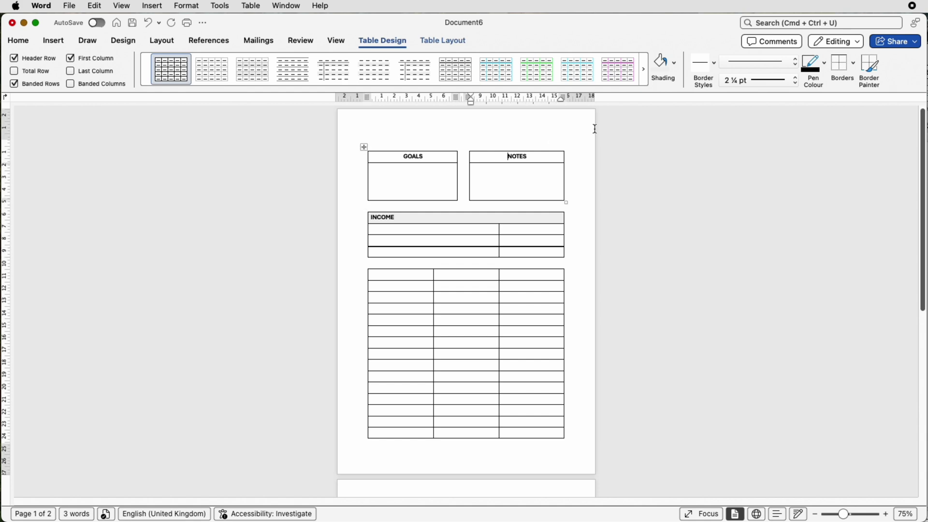
{"action": "left_click", "coordinate": [661, 67]}
{"action": "left_click", "coordinate": [448, 154]}
{"action": "left_click", "coordinate": [665, 72]}
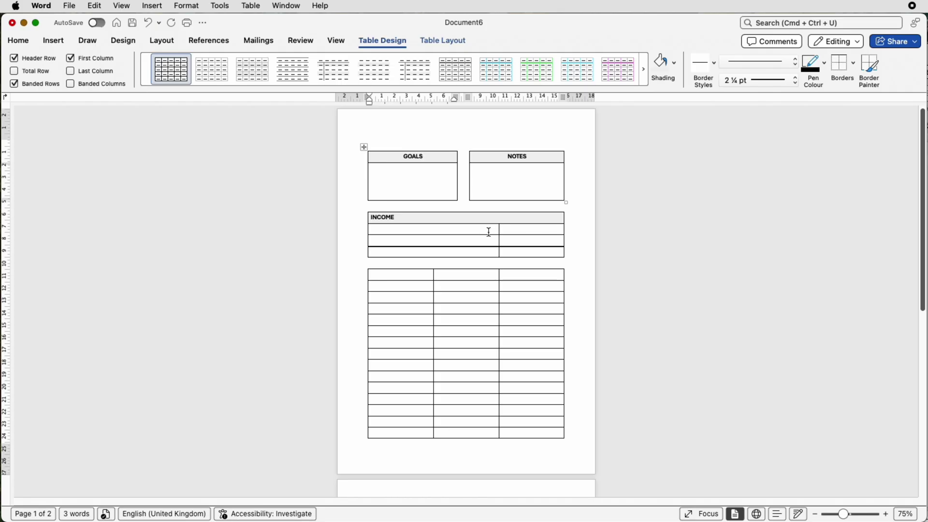
Insert one more blank row in the middle of the INCOME table to match the Budget Planner example.
{"action": "key", "text": "super+grave"}
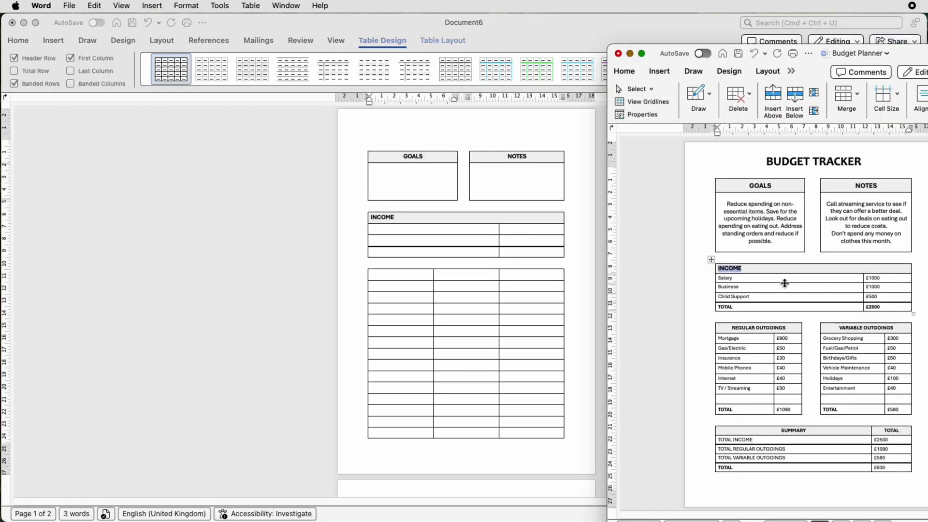
{"action": "key", "text": "super+grave"}
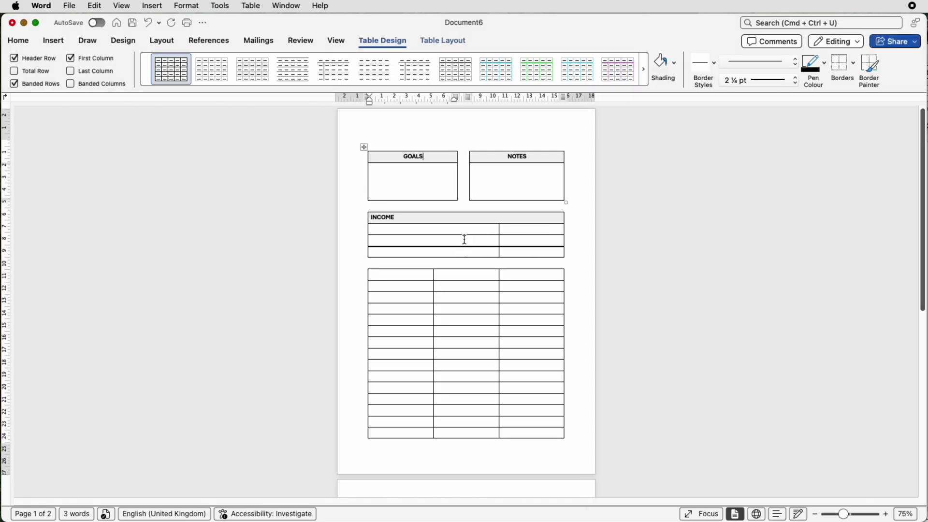
{"action": "left_click", "coordinate": [468, 241]}
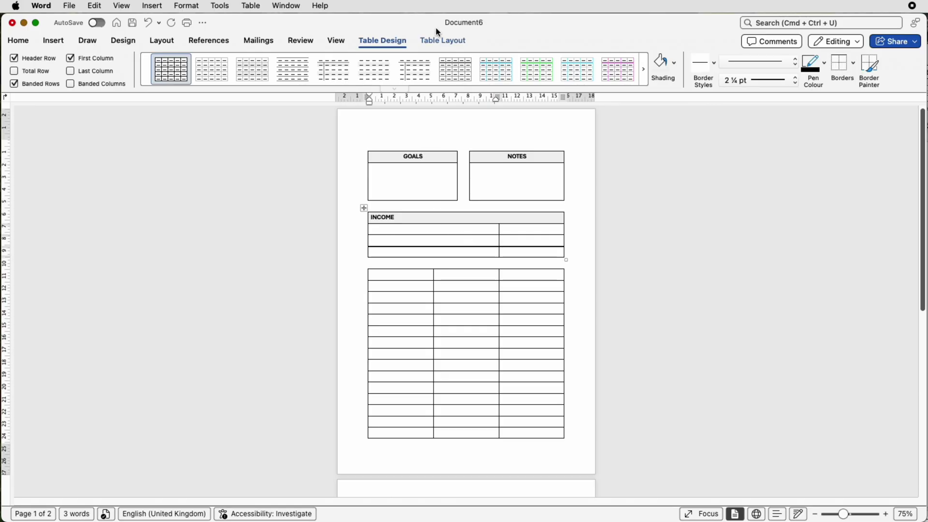
{"action": "left_click", "coordinate": [437, 40]}
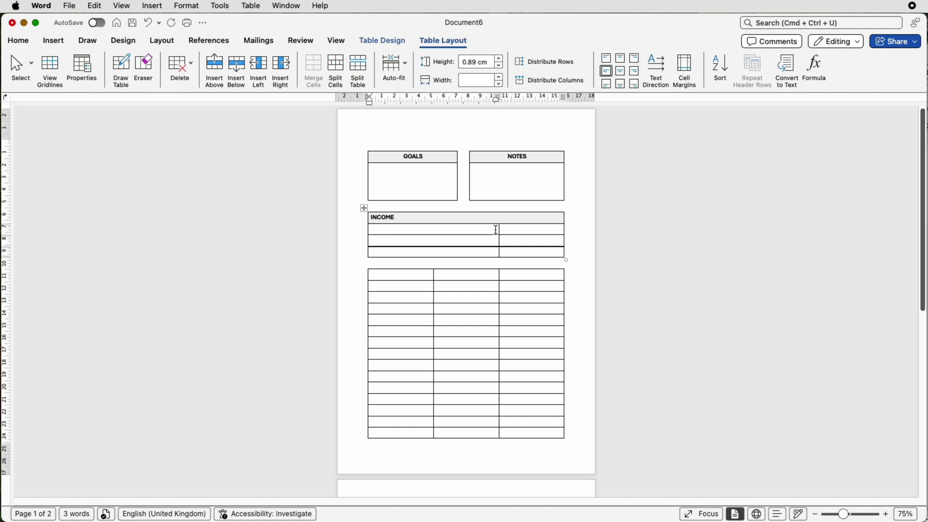
{"action": "key", "text": "super+z"}
{"action": "left_click", "coordinate": [238, 70]}
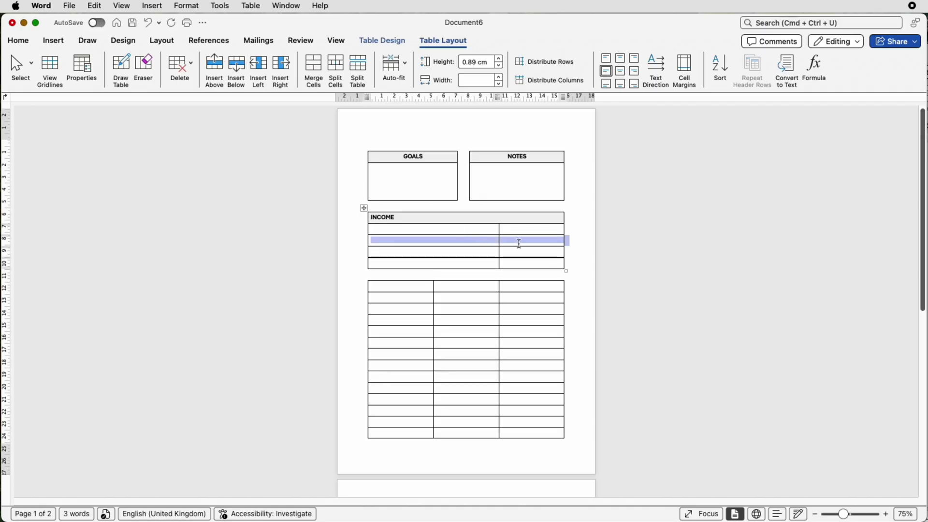
Fill the INCOME table with Salary £1000, Business £1000, Child Support £500 and a bold TOTAL of £2500.
{"action": "left_click", "coordinate": [492, 242]}
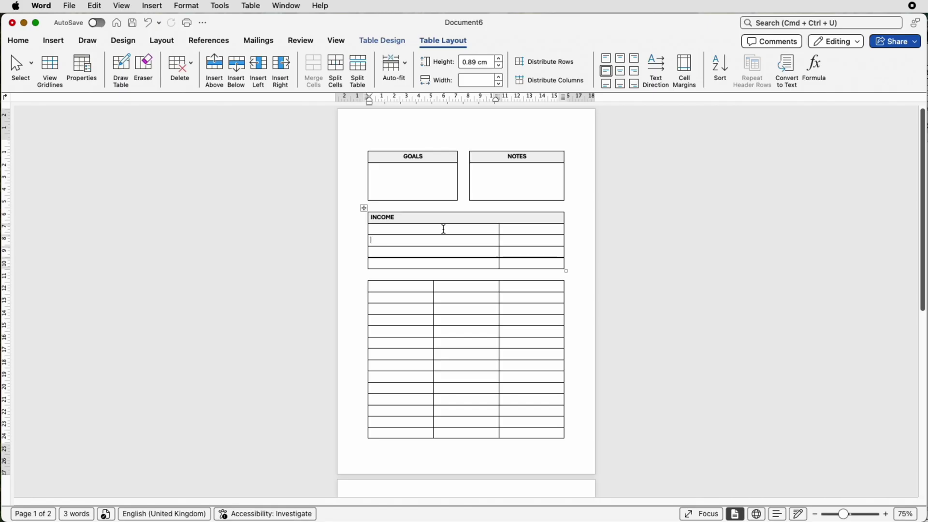
{"action": "key", "text": "super+z"}
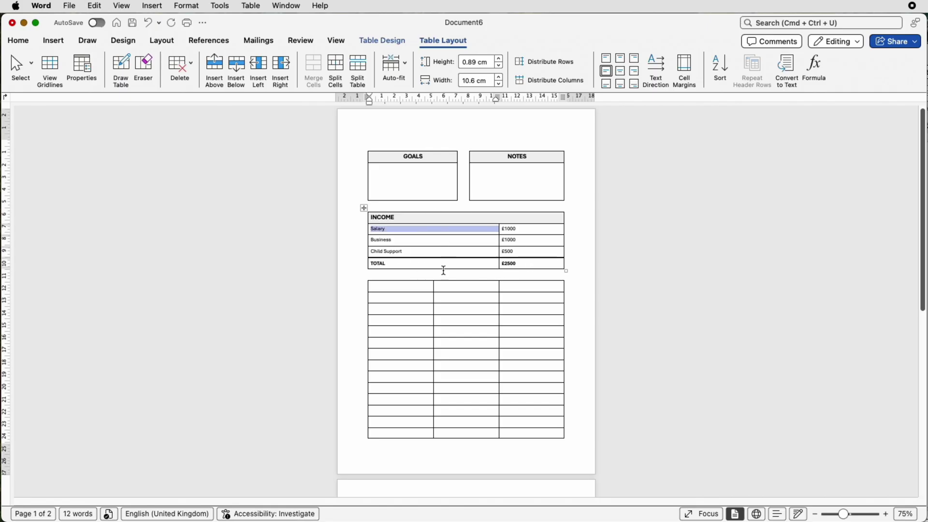
Fill the GOALS and NOTES boxes with the texts from the Budget Planner example, removing the surplus blank lines in the GOALS box.
{"action": "left_click", "coordinate": [438, 182]}
{"action": "type", "text": "Reduce spending on non-essential items. Save for the upcoming holidays. Reduce spending on eating out. Address standing orders and reduce if possible."}
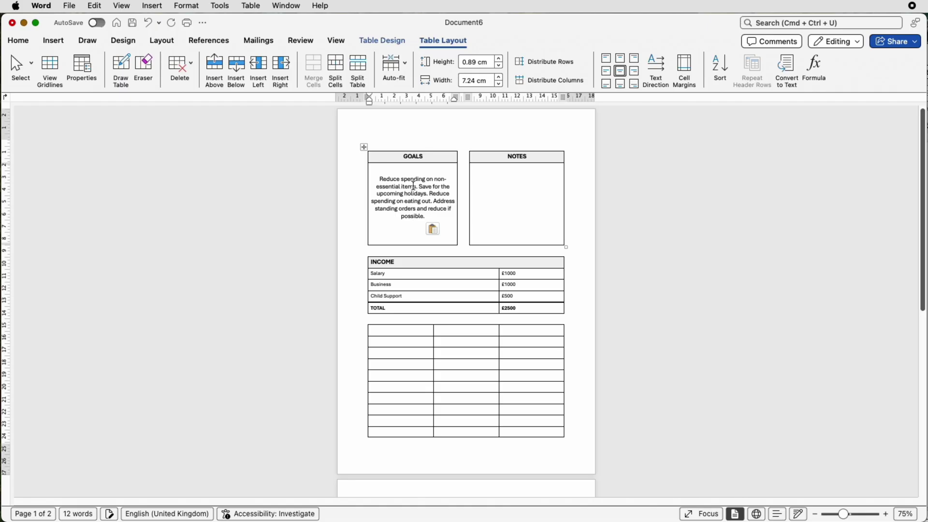
{"action": "left_click", "coordinate": [414, 240]}
{"action": "key", "text": "BackSpace"}
{"action": "key", "text": "BackSpace"}
{"action": "key", "text": "BackSpace"}
{"action": "key", "text": "BackSpace"}
{"action": "left_click", "coordinate": [526, 190]}
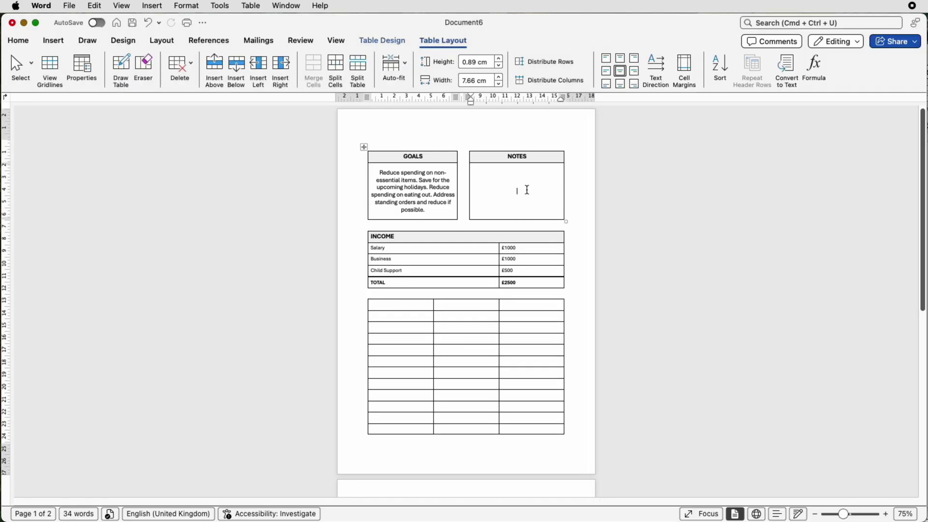
{"action": "type", "text": "Call streaming service to see if they can offer a better deal. Look out for deals on eating out to reduce costs. Don't spend any money on clothes this month."}
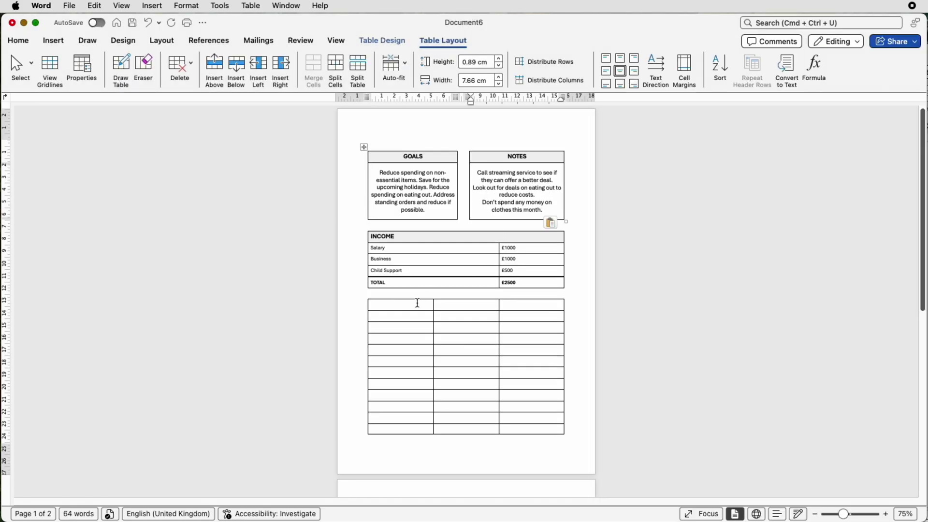
Check the section layout in the Budget Planner example and split the blank table below INCOME after its tenth row.
{"action": "key", "text": "super+grave"}
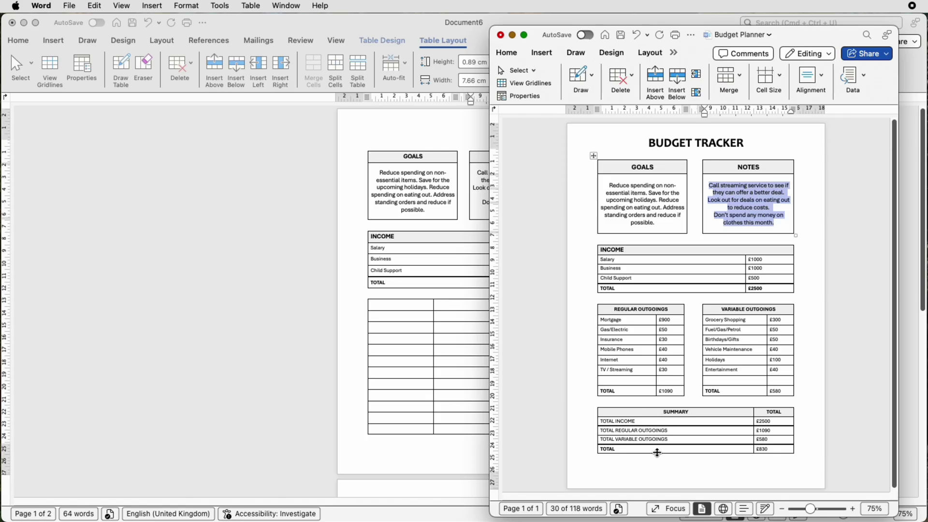
{"action": "left_click", "coordinate": [466, 338]}
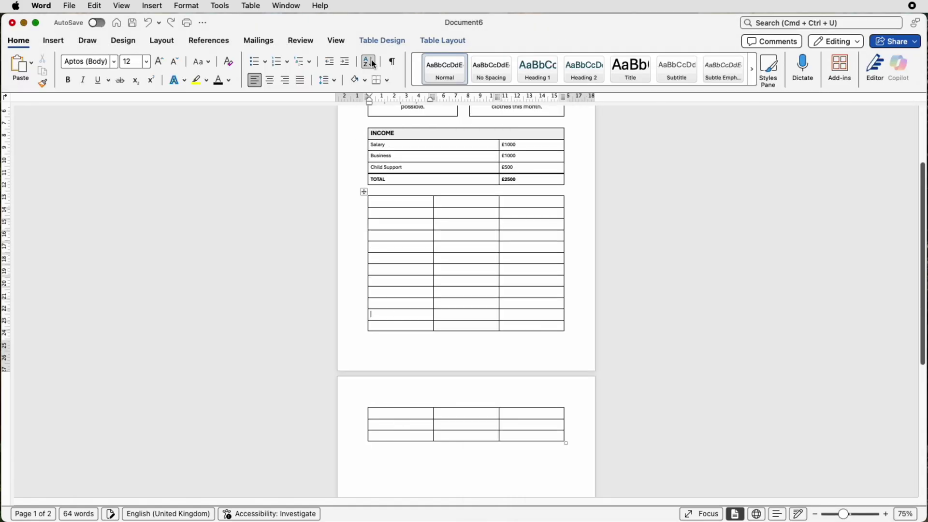
{"action": "left_click", "coordinate": [434, 42]}
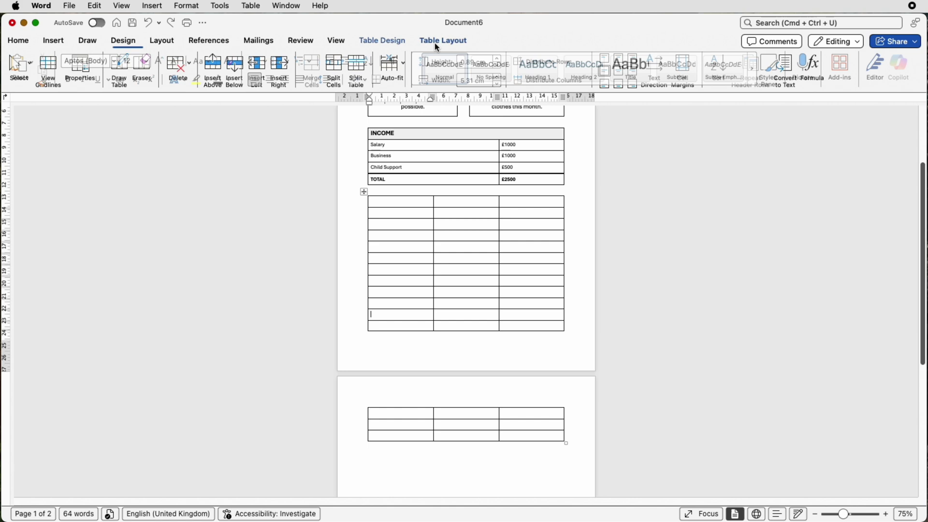
{"action": "left_click", "coordinate": [353, 67]}
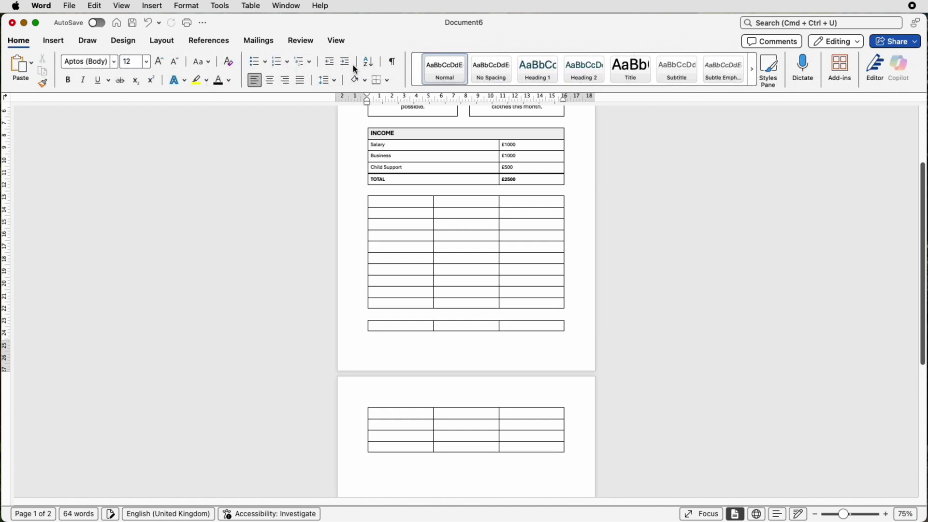
Delete the last four rows of the blank three-column table directly below INCOME, leaving six rows.
{"action": "scroll", "coordinate": [410, 261], "scroll_direction": "down", "scroll_amount": 3}
{"action": "scroll", "coordinate": [410, 261], "scroll_direction": "up", "scroll_amount": 6}
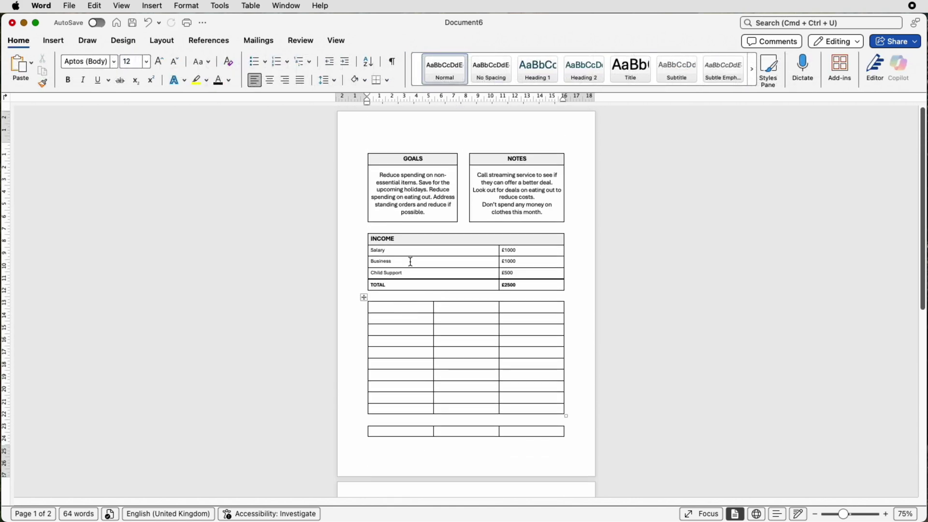
{"action": "left_click_drag", "start_coordinate": [514, 408], "coordinate": [411, 379]}
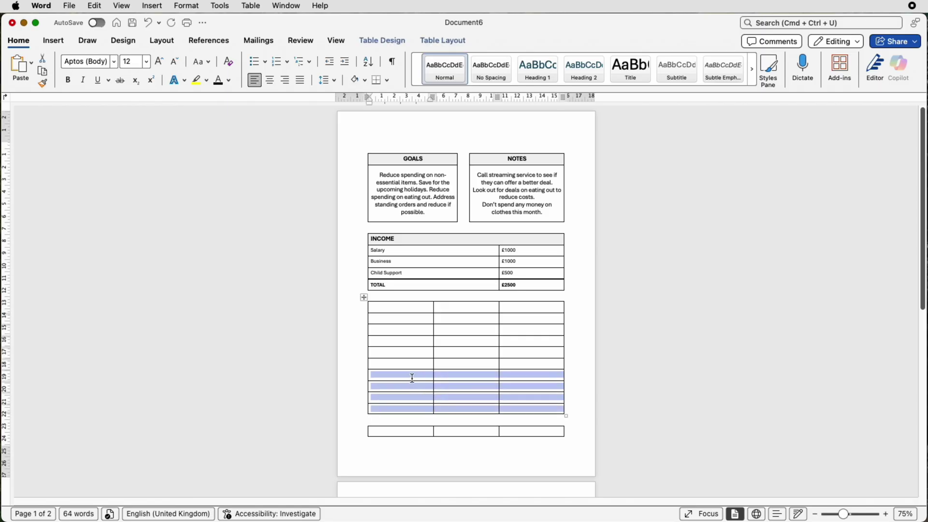
{"action": "right_click", "coordinate": [414, 381]}
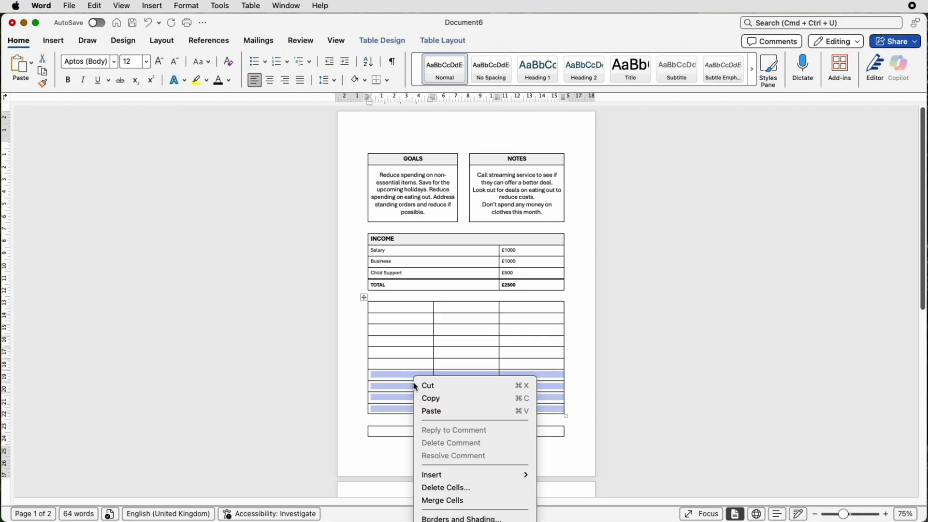
{"action": "left_click", "coordinate": [444, 488]}
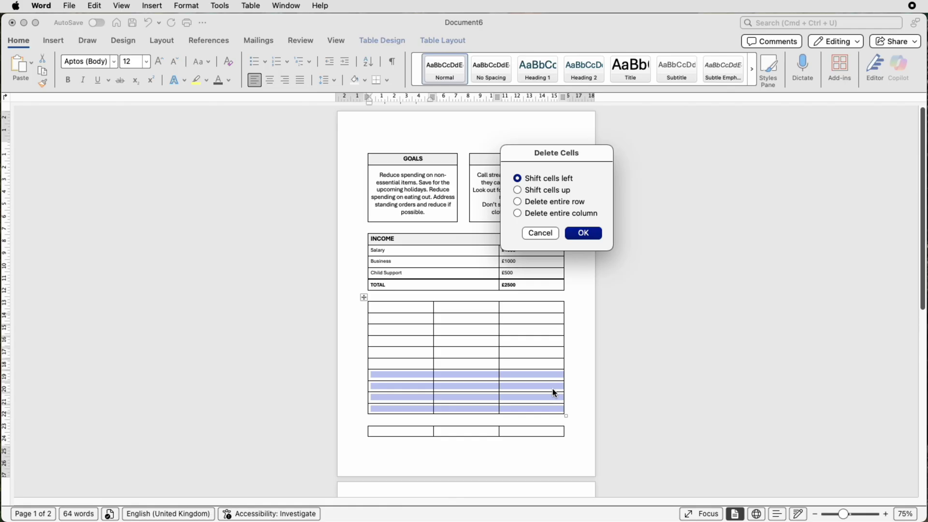
{"action": "left_click", "coordinate": [586, 234]}
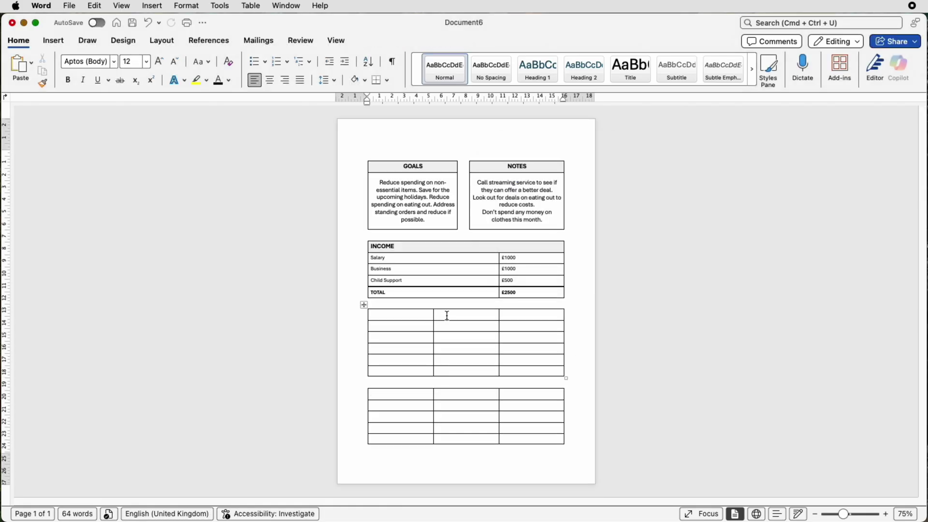
Split the first and the last column of the six-row table into 2 columns and 6 rows each.
{"action": "left_click_drag", "start_coordinate": [424, 317], "coordinate": [423, 366]}
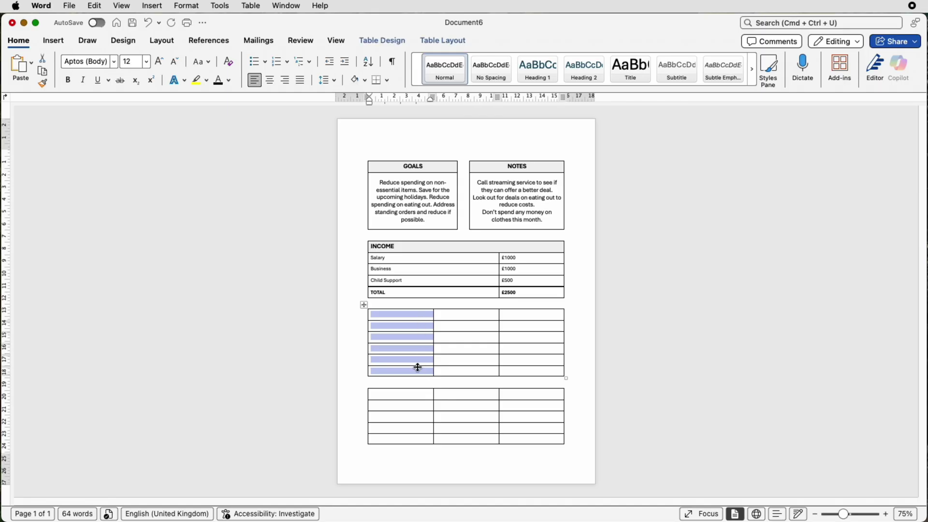
{"action": "left_click", "coordinate": [451, 40]}
{"action": "left_click", "coordinate": [337, 67]}
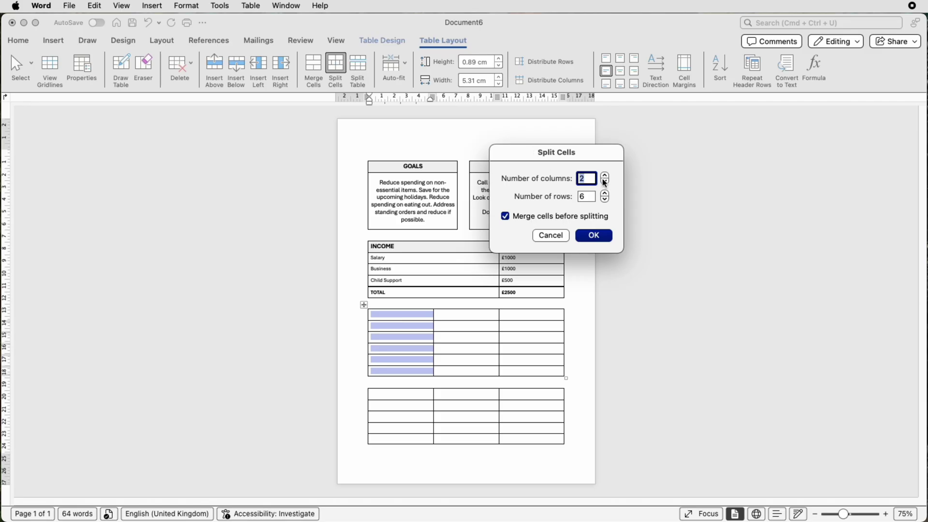
{"action": "left_click", "coordinate": [592, 236]}
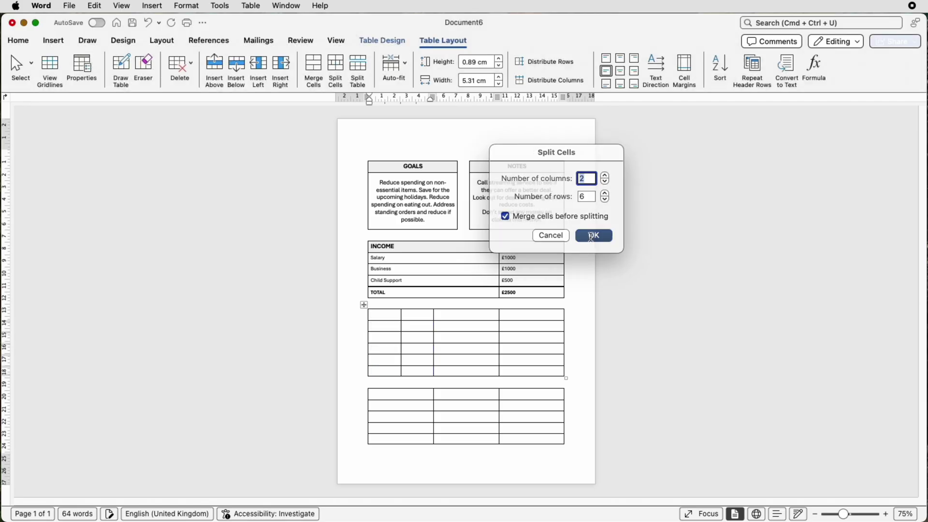
{"action": "left_click_drag", "start_coordinate": [518, 371], "coordinate": [520, 317]}
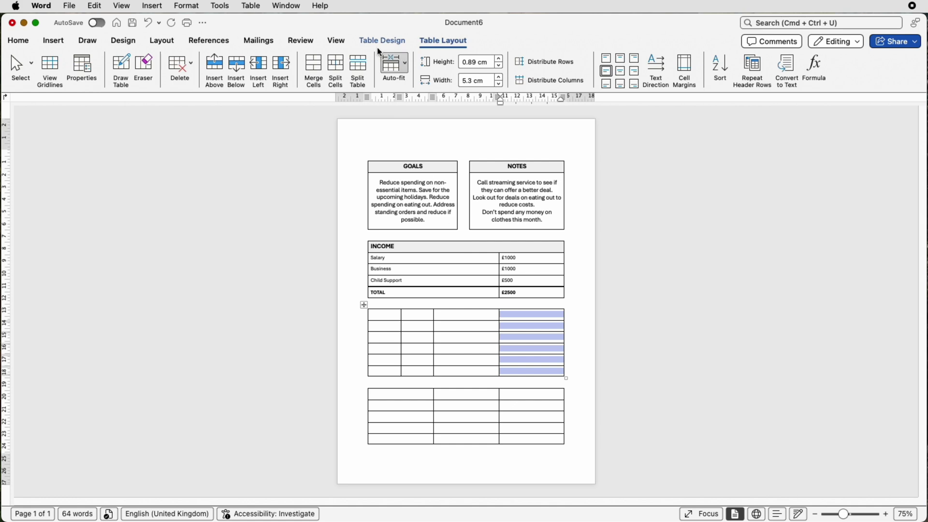
{"action": "left_click", "coordinate": [334, 67]}
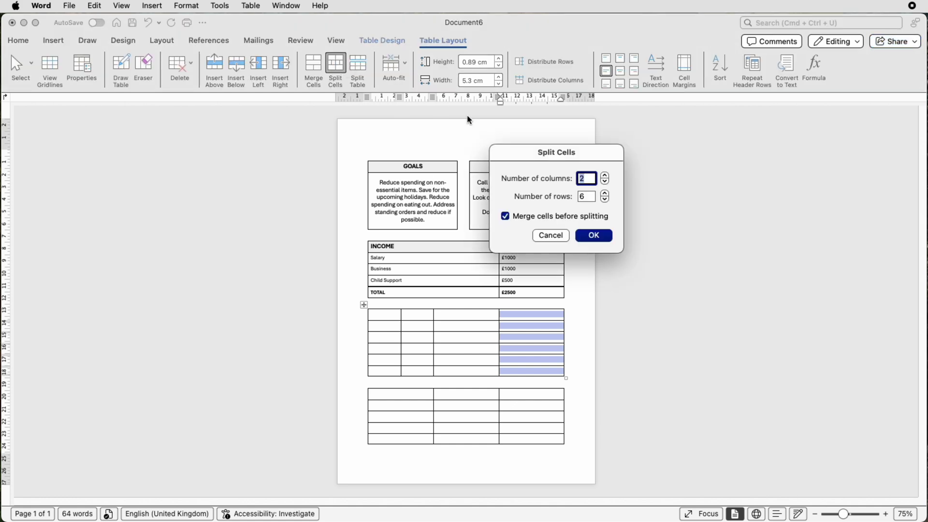
{"action": "left_click", "coordinate": [593, 237]}
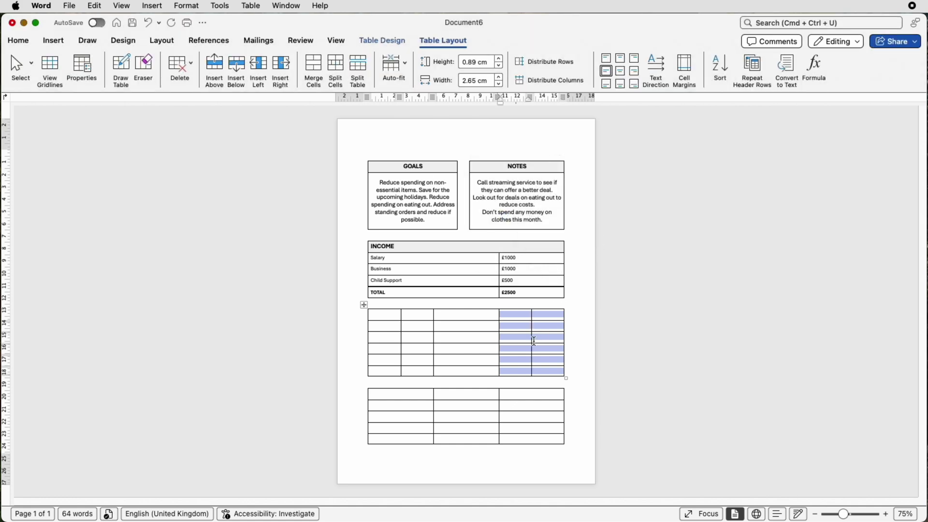
Adjust the six-row table's column borders to form two wide-and-narrow column pairs under GOALS and NOTES with a narrow gap column between them.
{"action": "left_click_drag", "start_coordinate": [498, 334], "coordinate": [469, 334]}
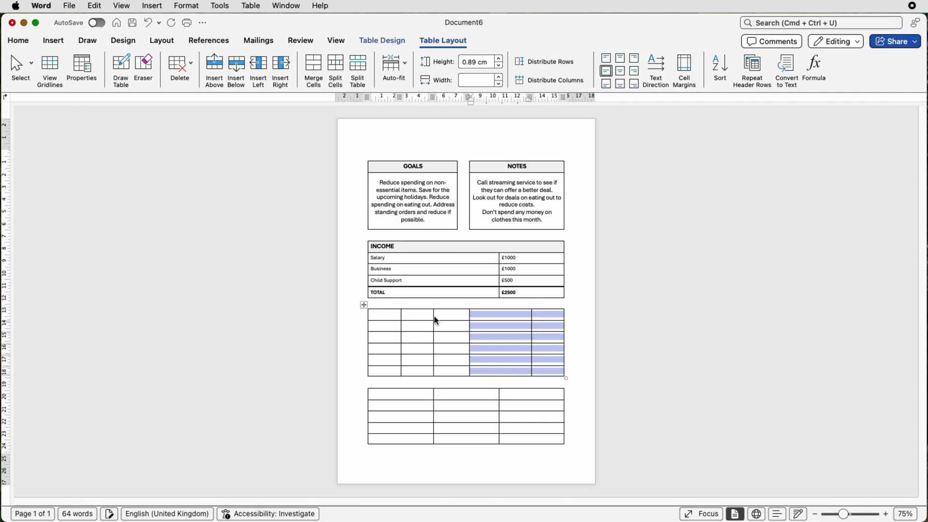
{"action": "mouse_move", "coordinate": [433, 317]}
{"action": "left_mouse_down"}
{"action": "mouse_move", "coordinate": [454, 319]}
{"action": "mouse_move", "coordinate": [402, 317]}
{"action": "mouse_move", "coordinate": [433, 318]}
{"action": "left_mouse_up"}
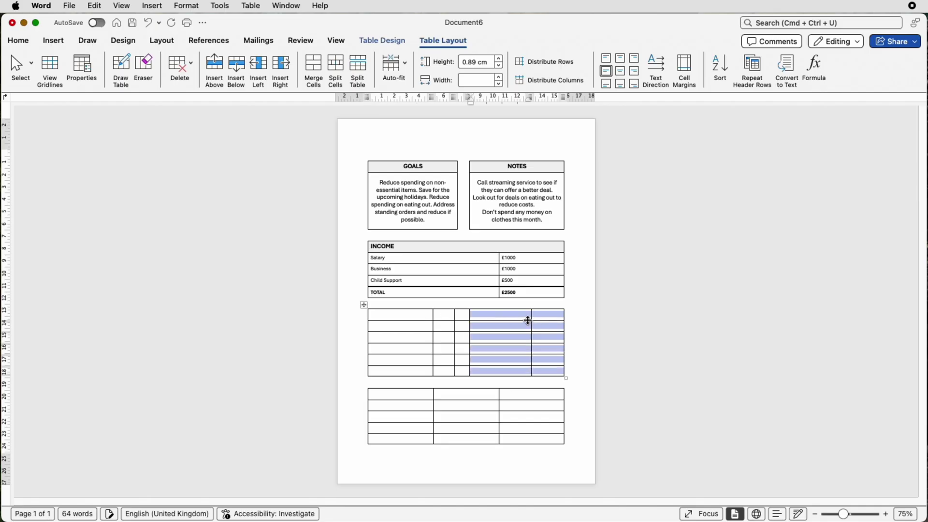
{"action": "left_click", "coordinate": [534, 319]}
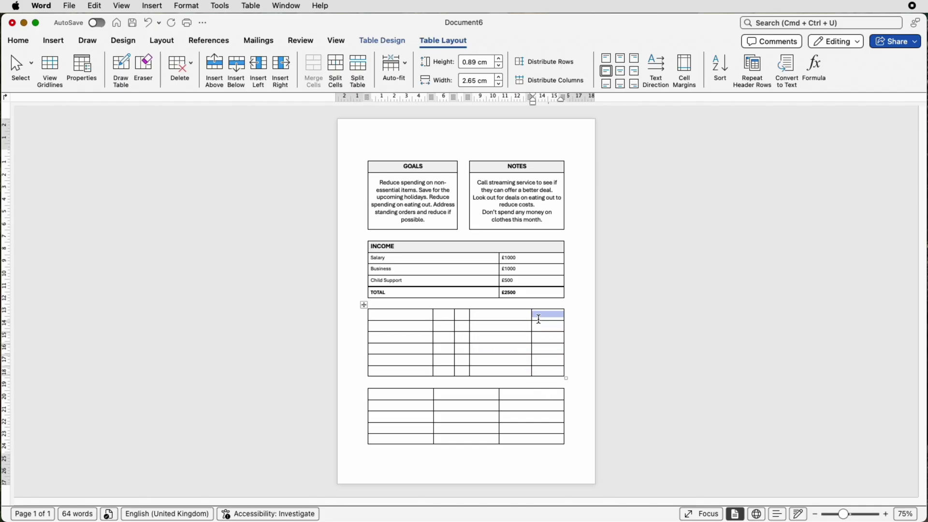
{"action": "left_click_drag", "start_coordinate": [521, 318], "coordinate": [533, 370]}
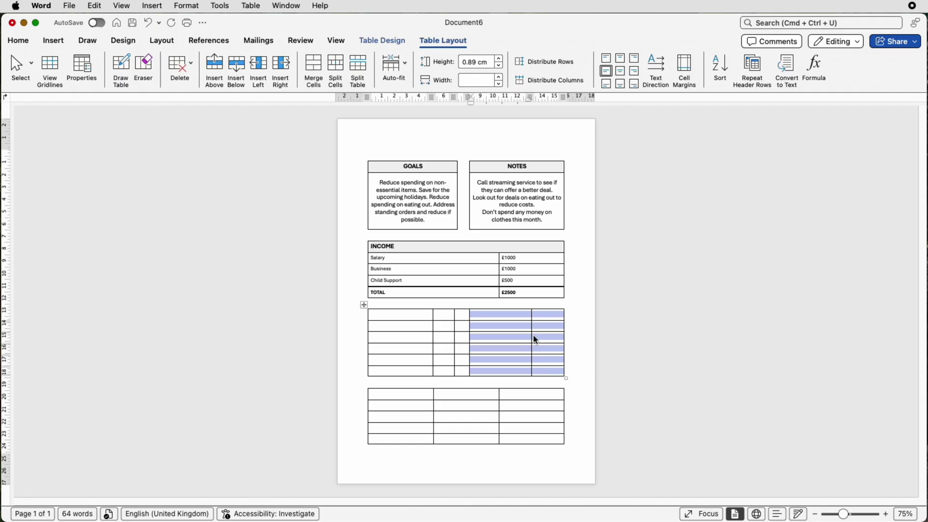
{"action": "left_click_drag", "start_coordinate": [531, 317], "coordinate": [543, 318]}
Merge the top two cells of each column pair and add the centred bold headings REGULAR OUTGOINGS and VARIABLE OUTGOINGS.
{"action": "left_click_drag", "start_coordinate": [413, 314], "coordinate": [440, 319]}
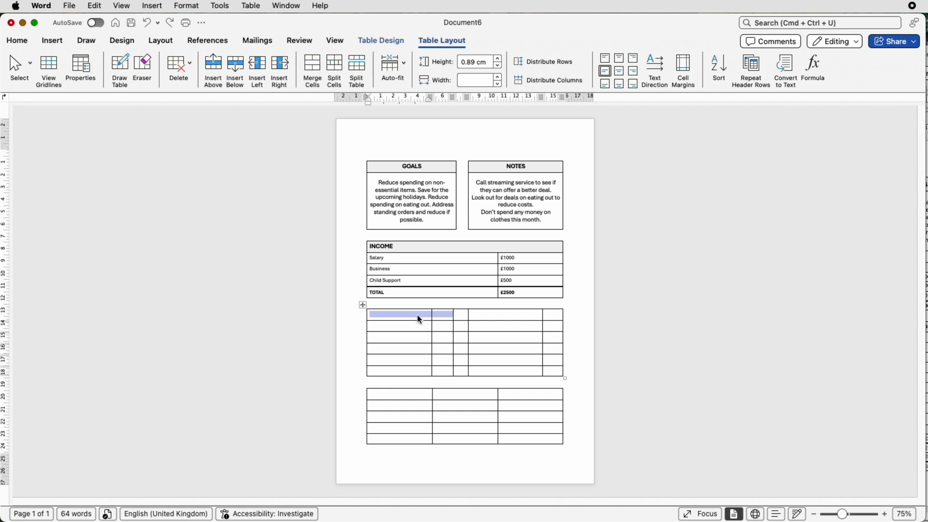
{"action": "left_click", "coordinate": [312, 70]}
{"action": "left_click_drag", "start_coordinate": [527, 316], "coordinate": [550, 316]}
{"action": "left_click", "coordinate": [313, 69]}
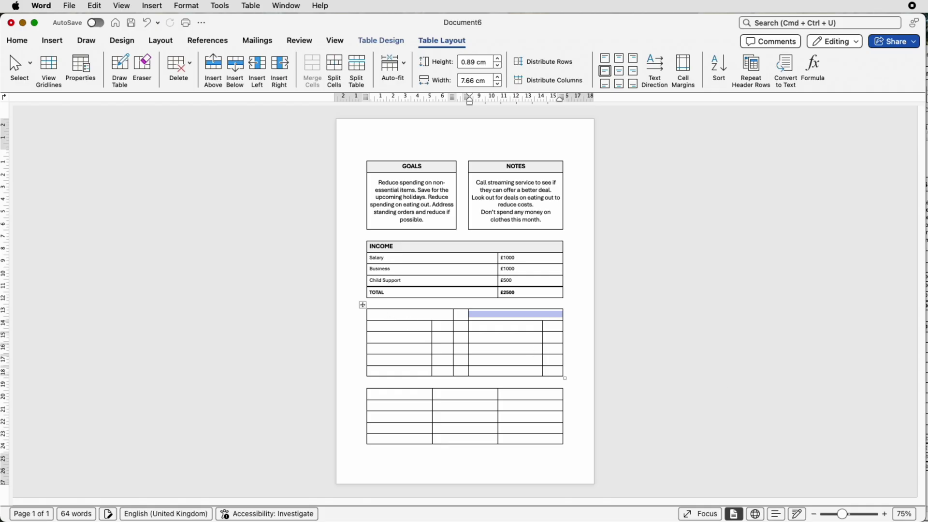
{"action": "type", "text": "REGULAR OUTGOINGS\tVARIABLE OUTGOINGS"}
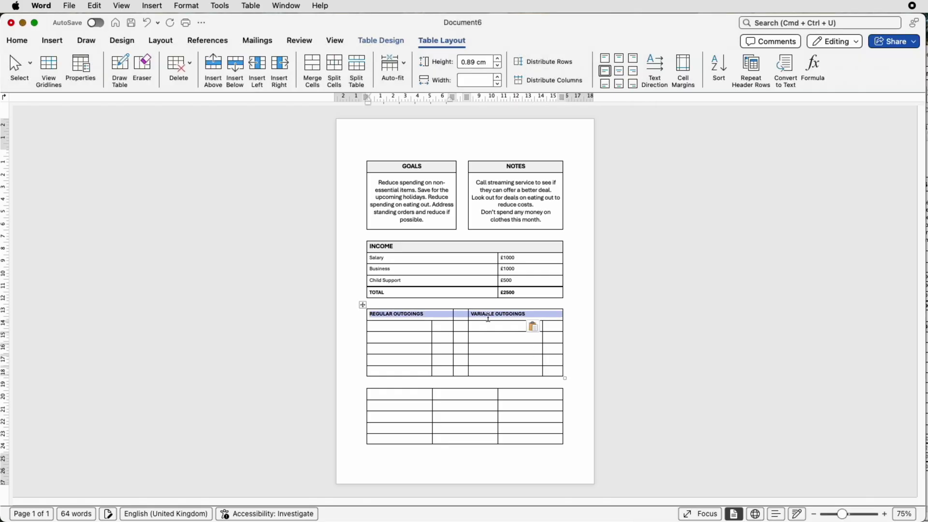
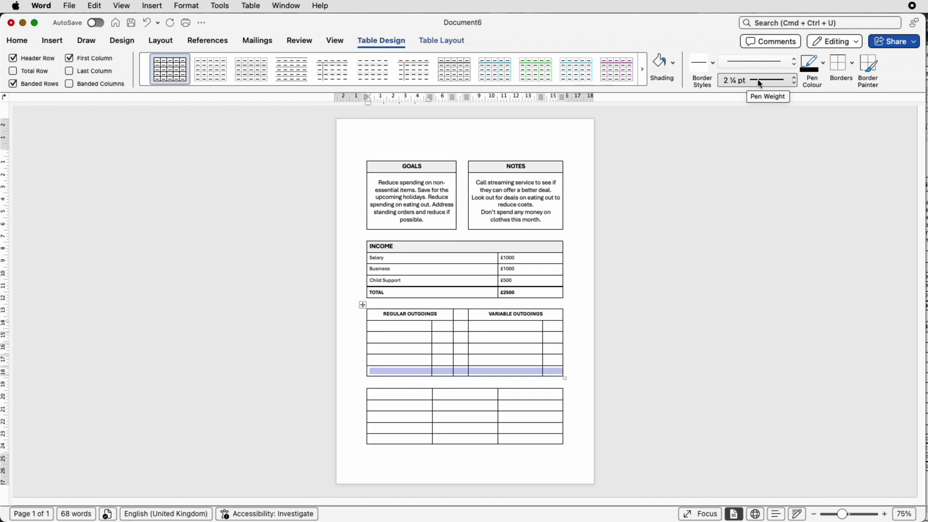
Apply a 2 ¼ pt top border to the last row of the outgoings table.
{"action": "left_click", "coordinate": [838, 68]}
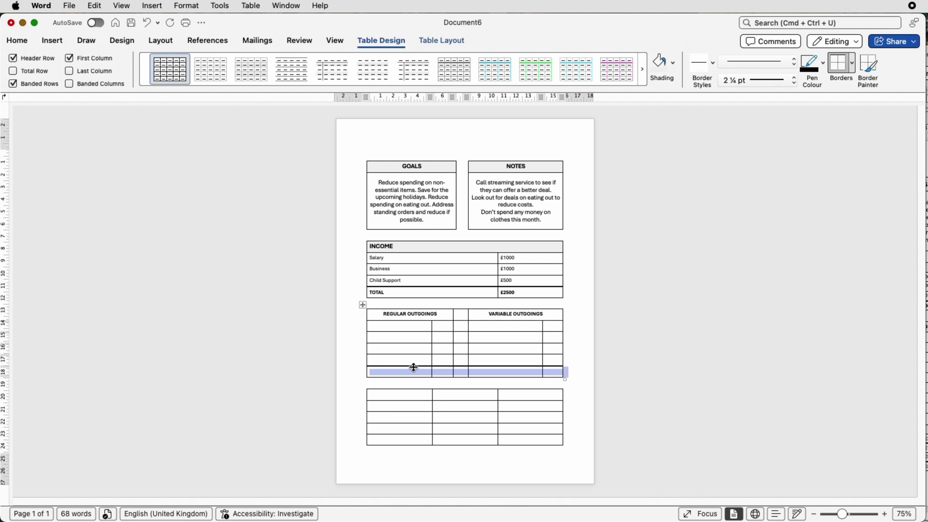
Remove all borders from the narrow gap column between REGULAR OUTGOINGS and VARIABLE OUTGOINGS.
{"action": "left_click", "coordinate": [456, 359]}
{"action": "left_click_drag", "start_coordinate": [462, 374], "coordinate": [460, 319]}
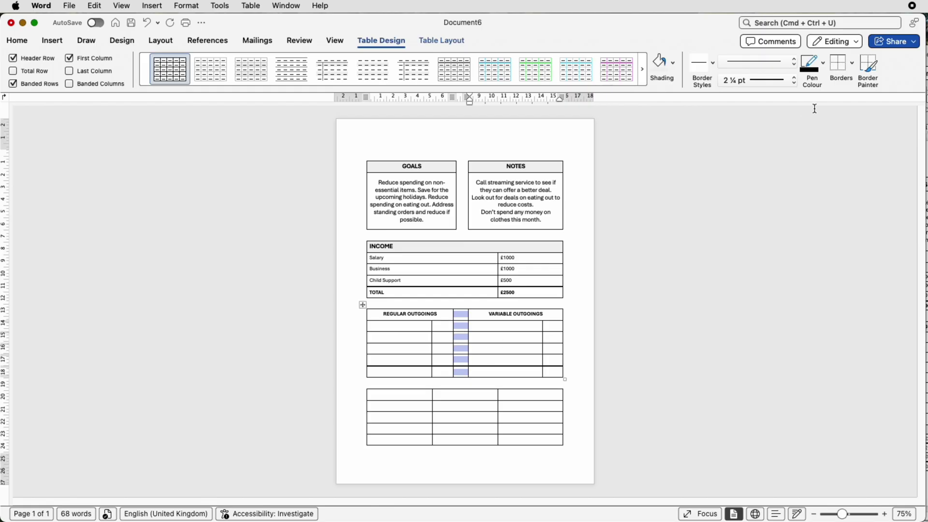
{"action": "left_click", "coordinate": [851, 65]}
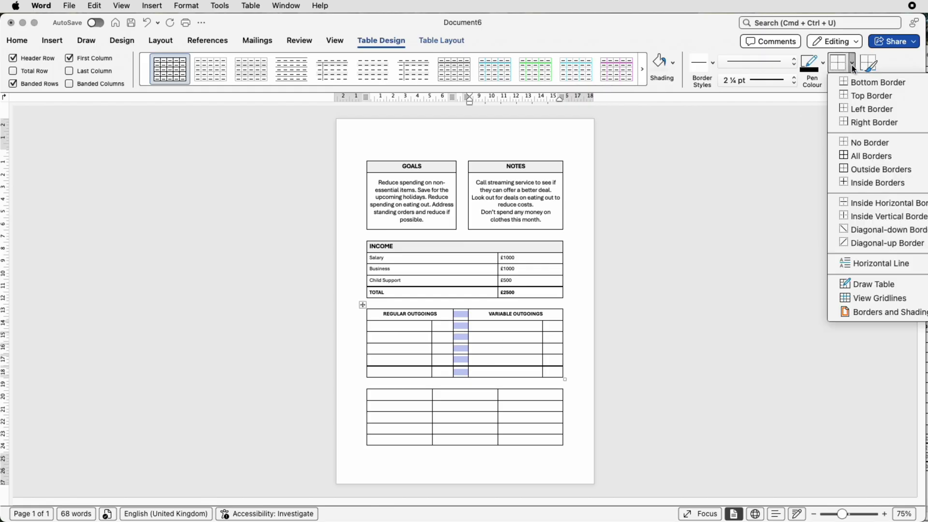
{"action": "left_click", "coordinate": [851, 142]}
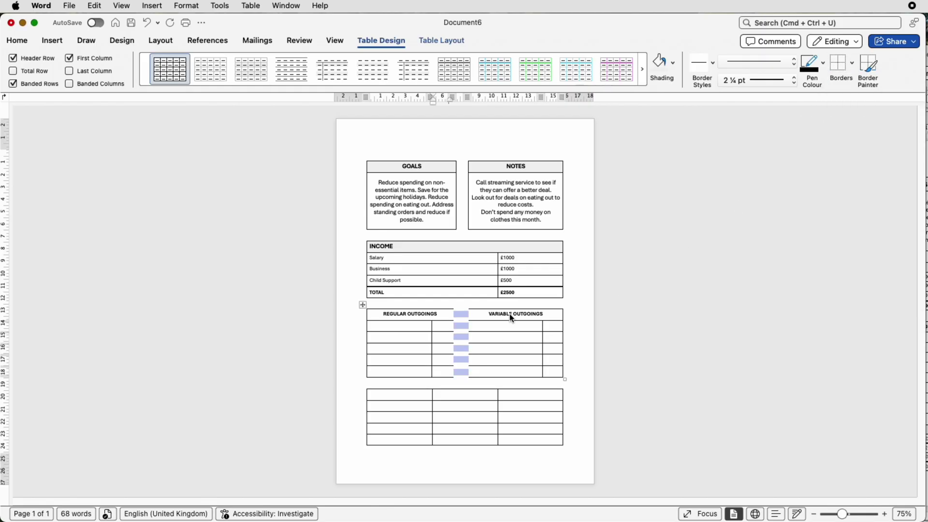
Add 2 ¼ pt borders to the left edge of VARIABLE OUTGOINGS and the right edge of REGULAR OUTGOINGS.
{"action": "left_click", "coordinate": [474, 315]}
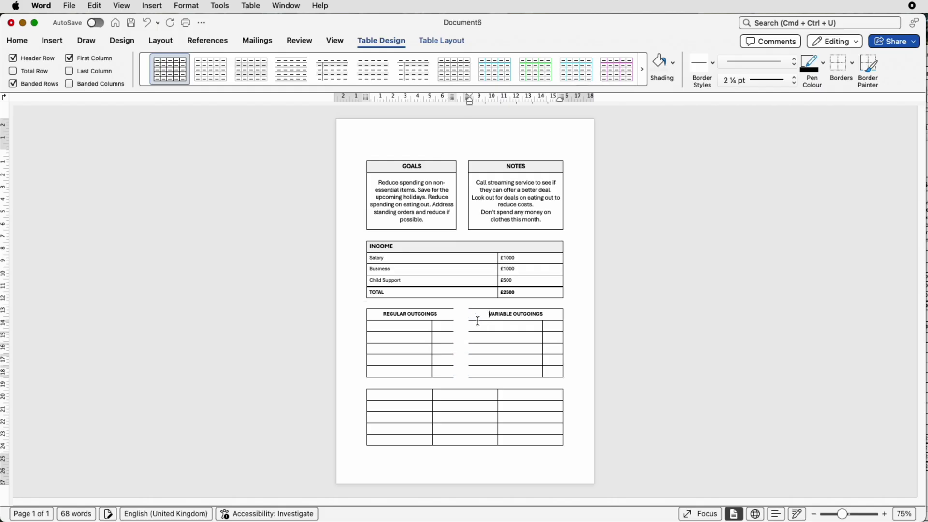
{"action": "left_click_drag", "start_coordinate": [476, 319], "coordinate": [486, 373]}
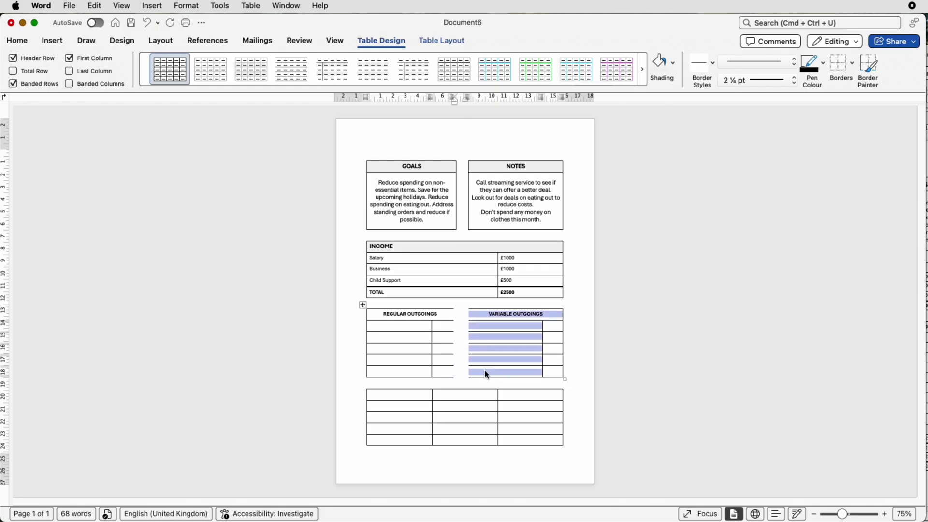
{"action": "left_click", "coordinate": [850, 66]}
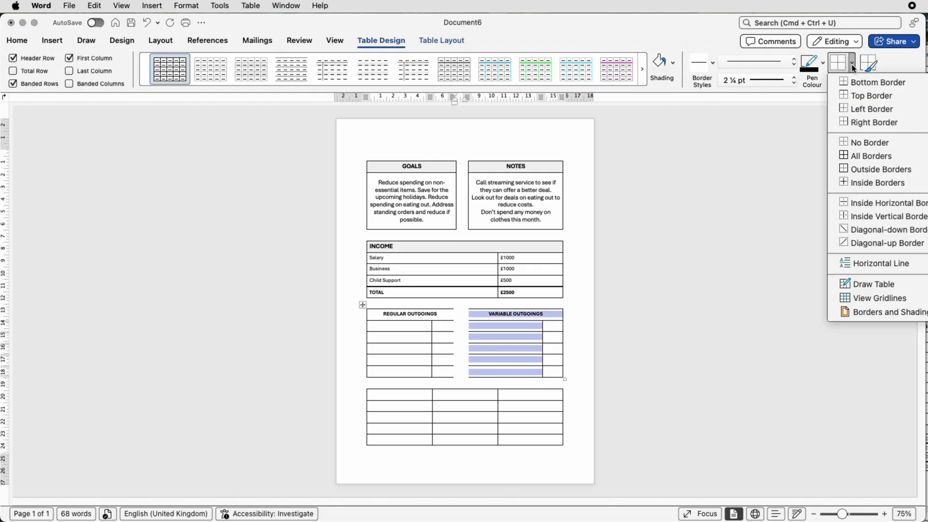
{"action": "left_click", "coordinate": [844, 107]}
{"action": "left_click_drag", "start_coordinate": [440, 372], "coordinate": [436, 315]}
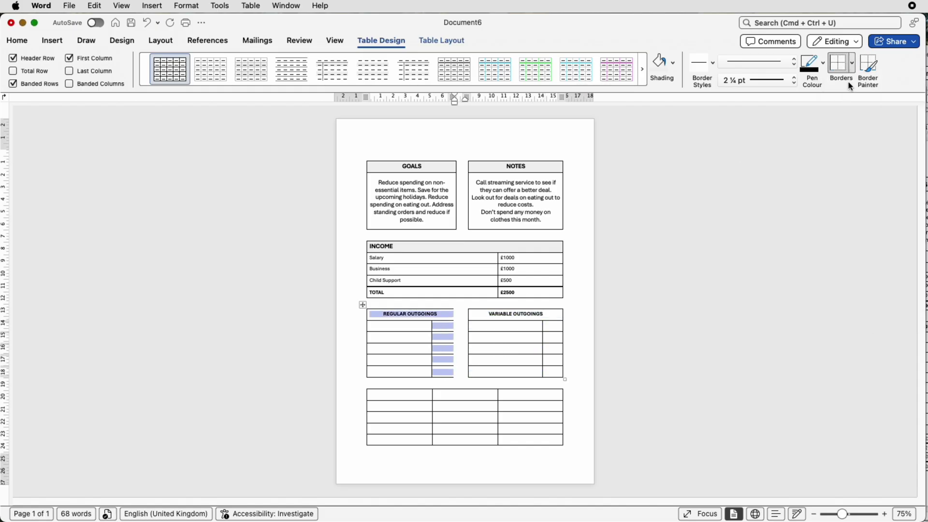
{"action": "left_click", "coordinate": [851, 67]}
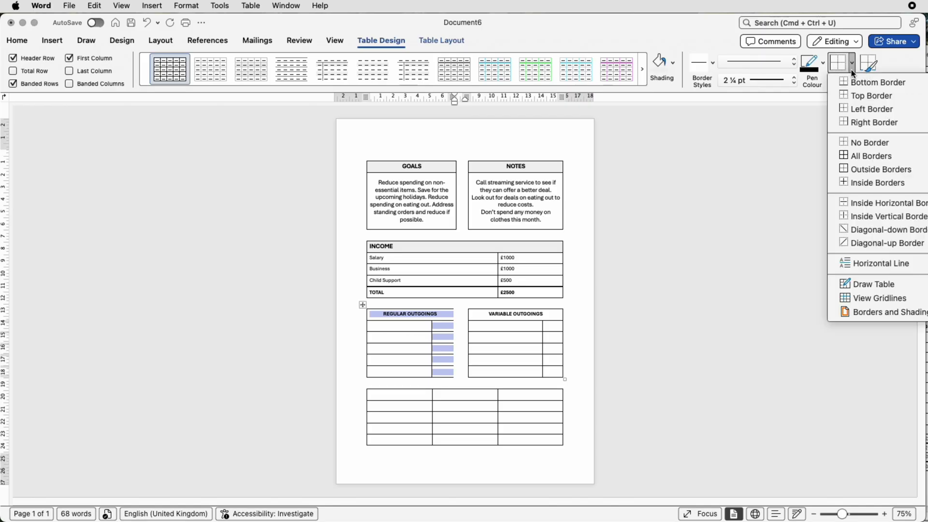
{"action": "left_click", "coordinate": [846, 123]}
{"action": "left_click", "coordinate": [705, 348]}
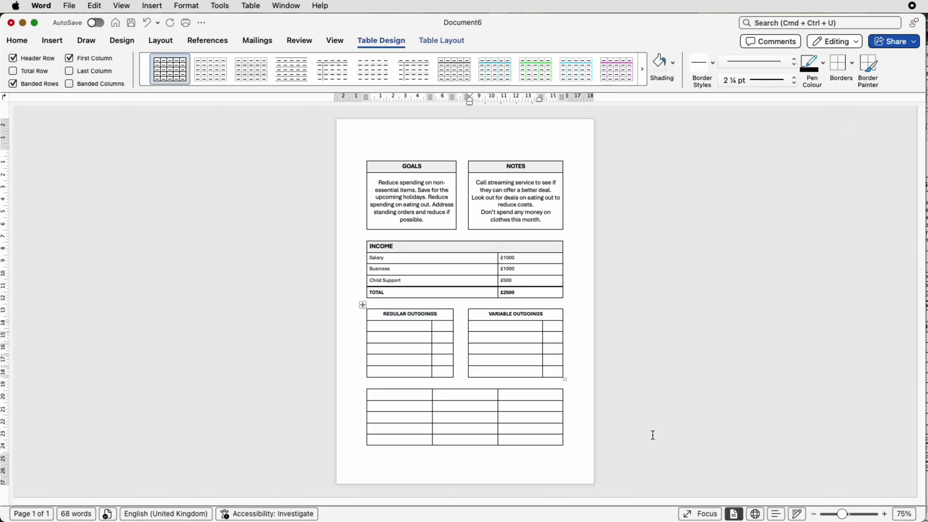
Set the left border of VARIABLE OUTGOINGS and the right border of REGULAR OUTGOINGS to 1 pt.
{"action": "left_click_drag", "start_coordinate": [843, 516], "coordinate": [854, 515]}
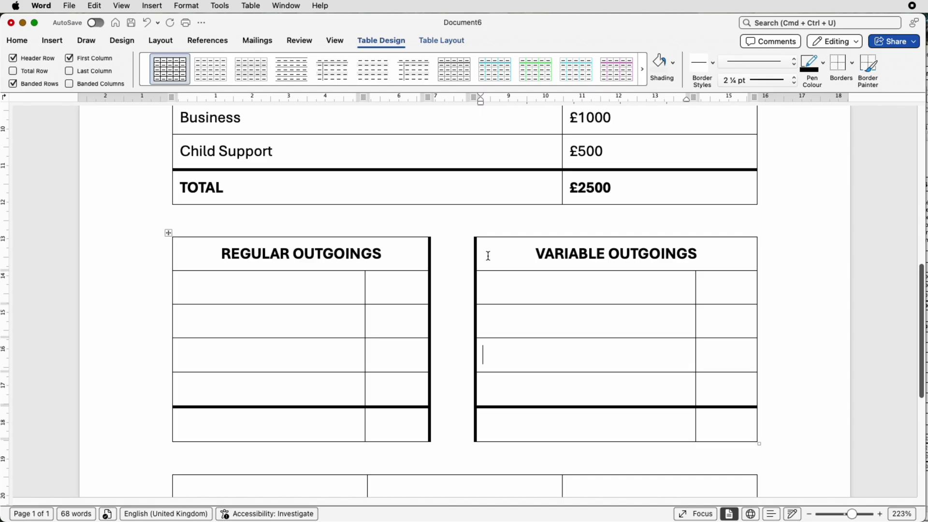
{"action": "left_click_drag", "start_coordinate": [488, 256], "coordinate": [504, 415]}
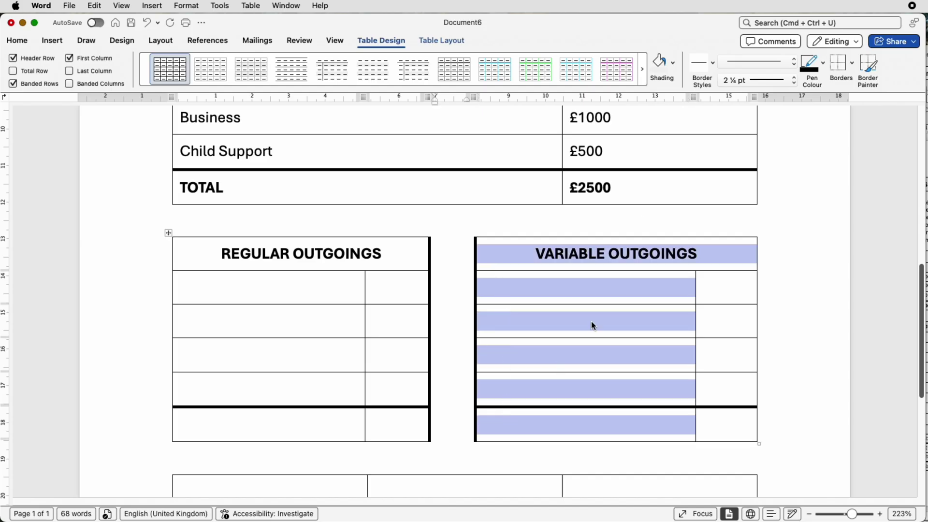
{"action": "left_click", "coordinate": [793, 84]}
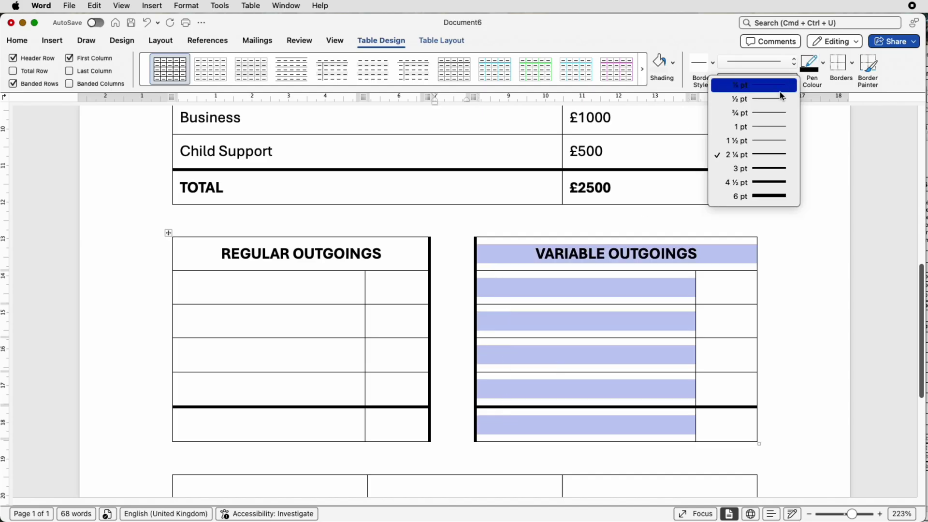
{"action": "left_click", "coordinate": [762, 127]}
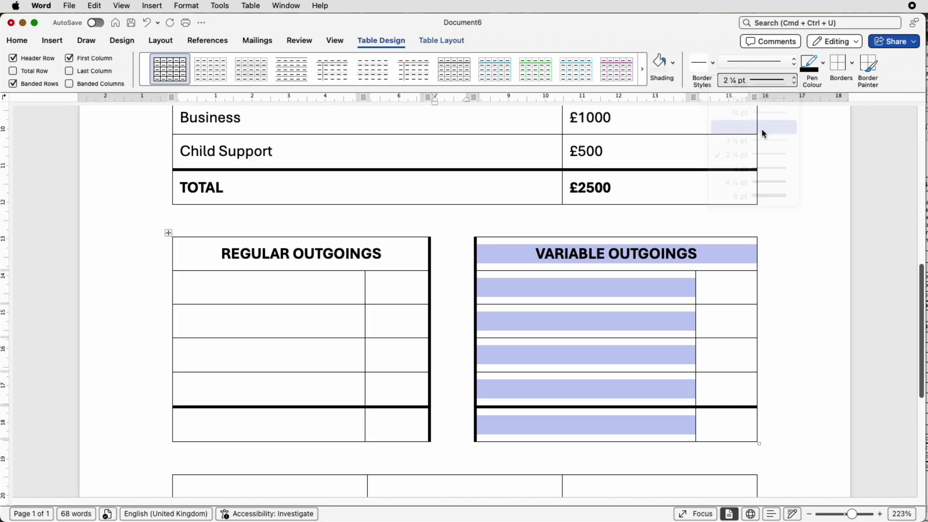
{"action": "left_click", "coordinate": [851, 73]}
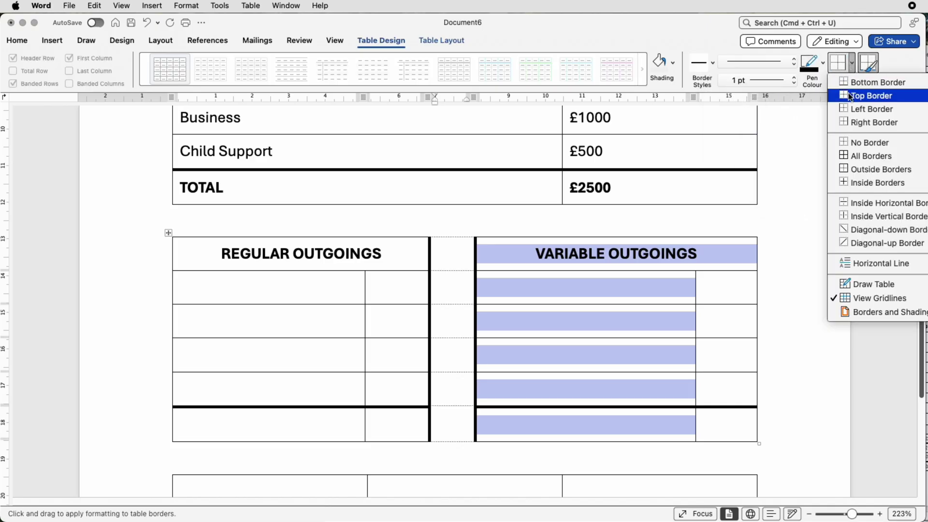
{"action": "left_click", "coordinate": [843, 110]}
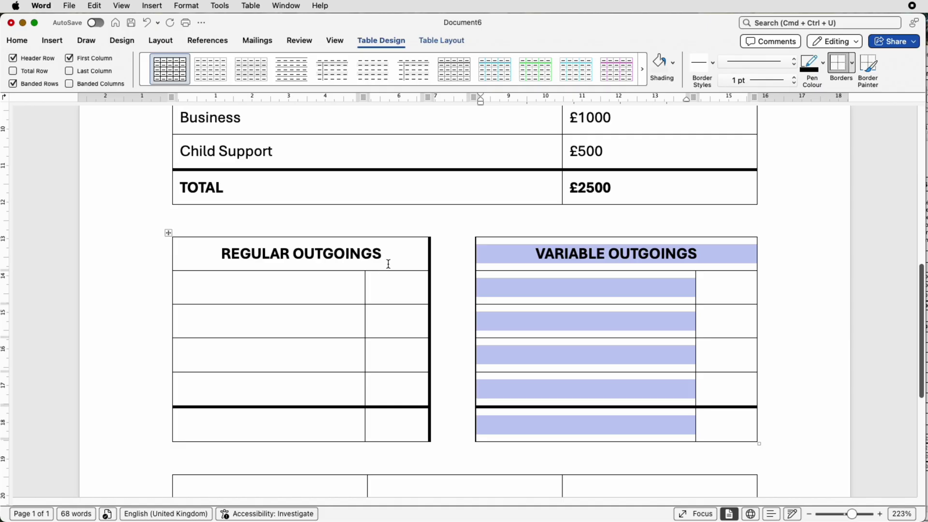
{"action": "left_click_drag", "start_coordinate": [387, 263], "coordinate": [387, 418]}
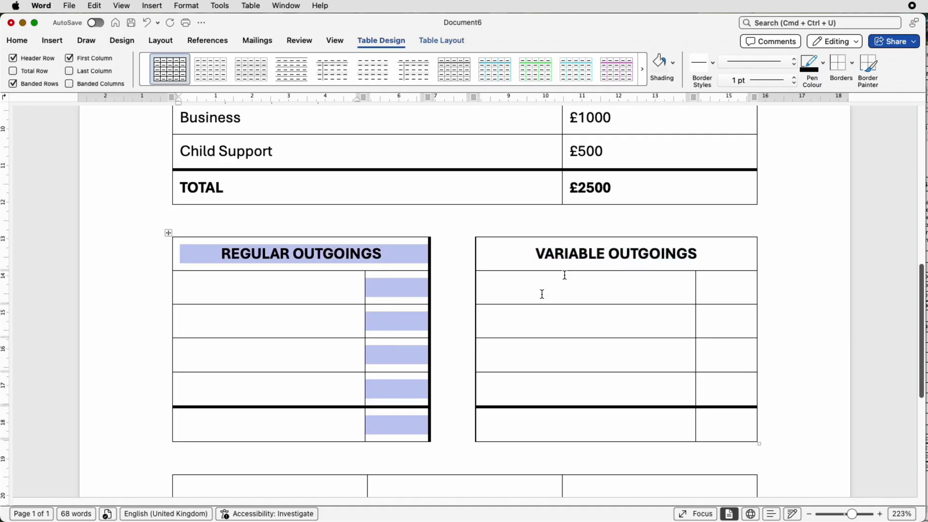
{"action": "left_click", "coordinate": [851, 68]}
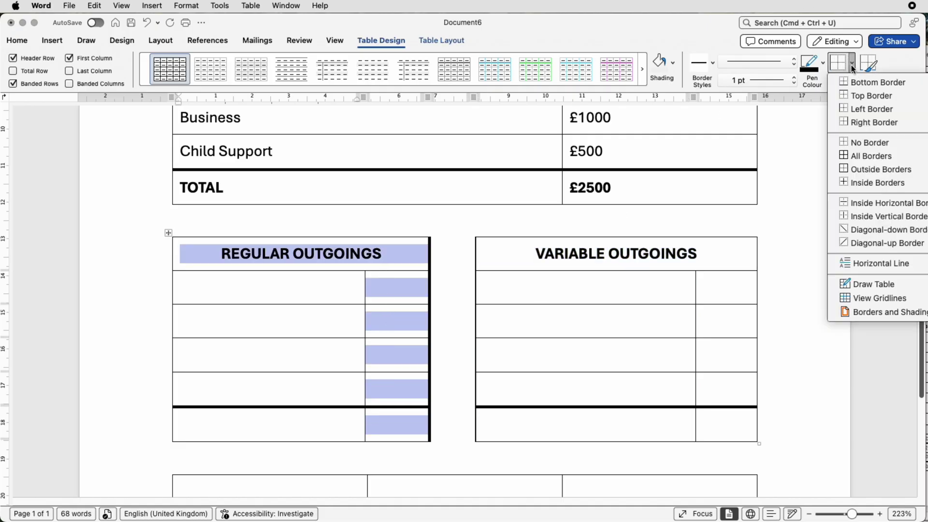
{"action": "left_click", "coordinate": [855, 122]}
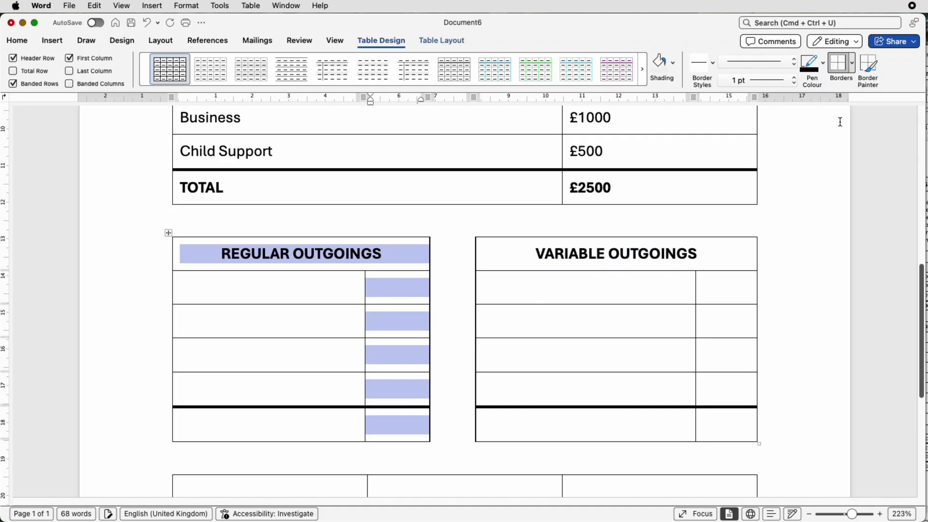
{"action": "left_click", "coordinate": [744, 297]}
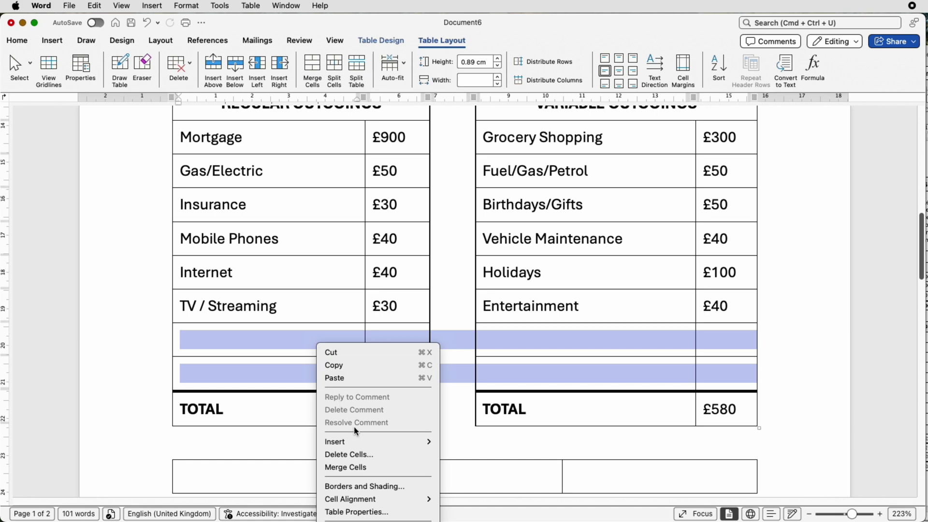
Delete the two empty rows above the TOTAL row in the outgoings table.
{"action": "left_click", "coordinate": [352, 455]}
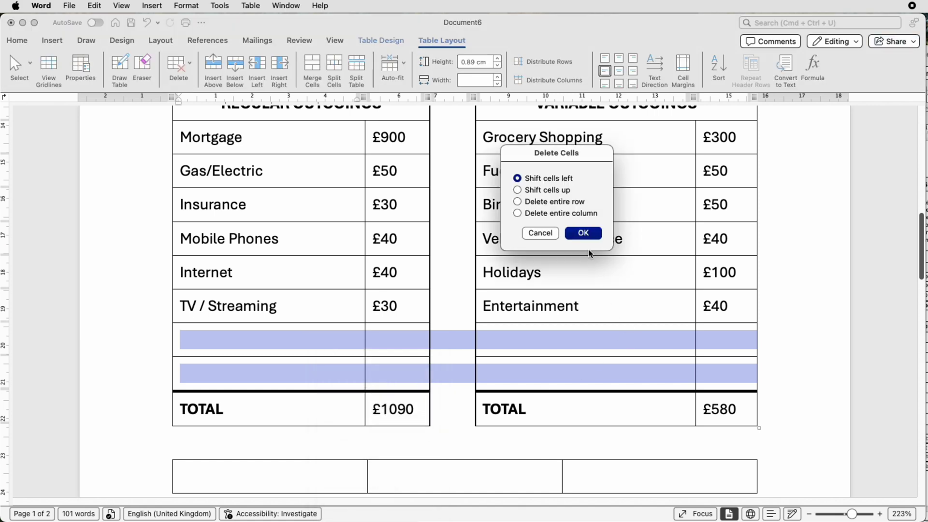
{"action": "left_click", "coordinate": [585, 232]}
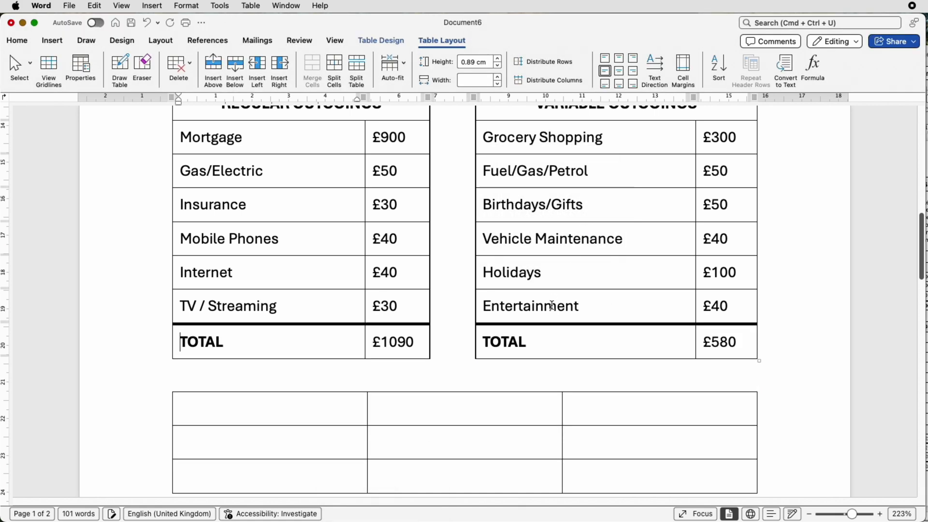
{"action": "scroll", "coordinate": [551, 306], "scroll_direction": "down", "scroll_amount": 3}
Shade the VARIABLE OUTGOINGS and REGULAR OUTGOINGS heading cells light grey.
{"action": "scroll", "coordinate": [551, 306], "scroll_direction": "up", "scroll_amount": 5}
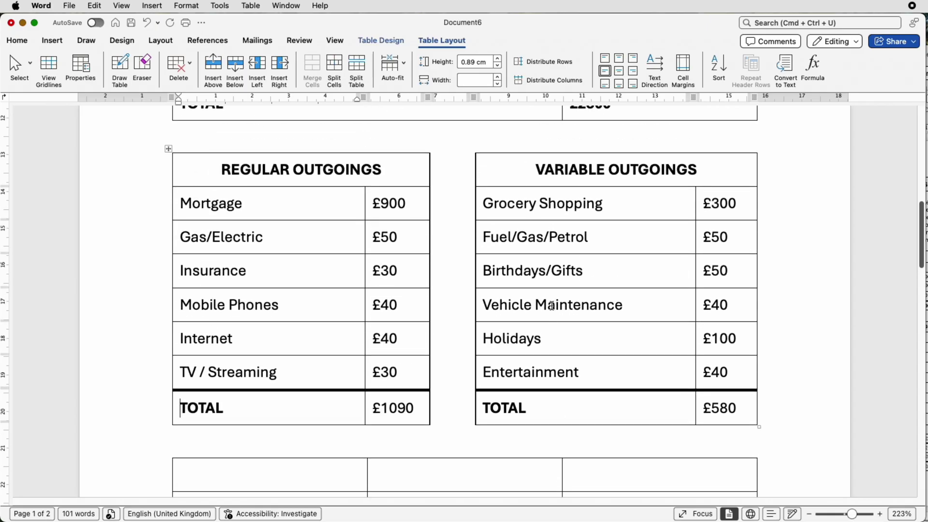
{"action": "left_click", "coordinate": [511, 172]}
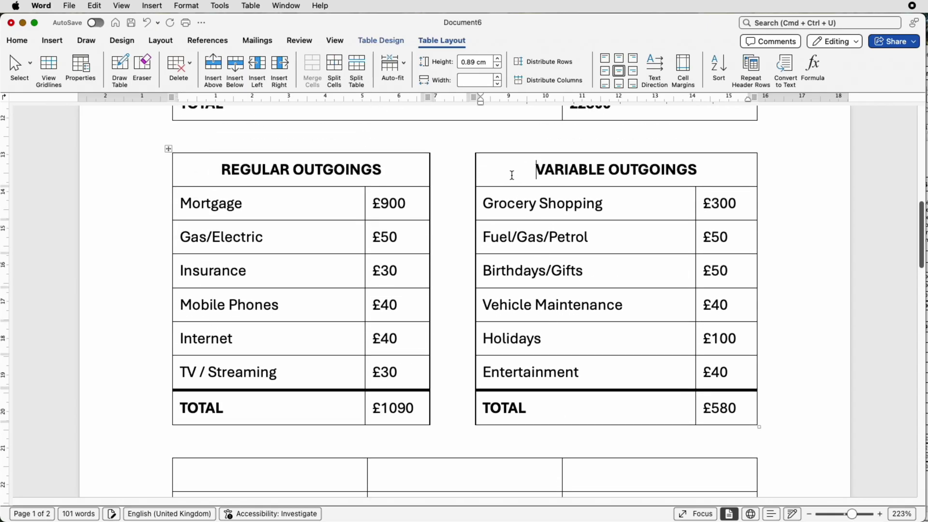
{"action": "left_click", "coordinate": [381, 41]}
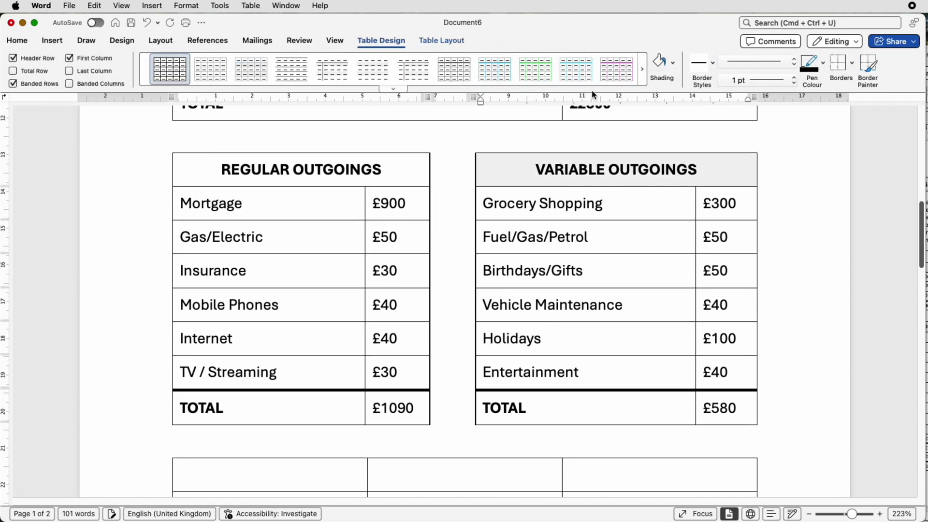
{"action": "left_click", "coordinate": [424, 163]}
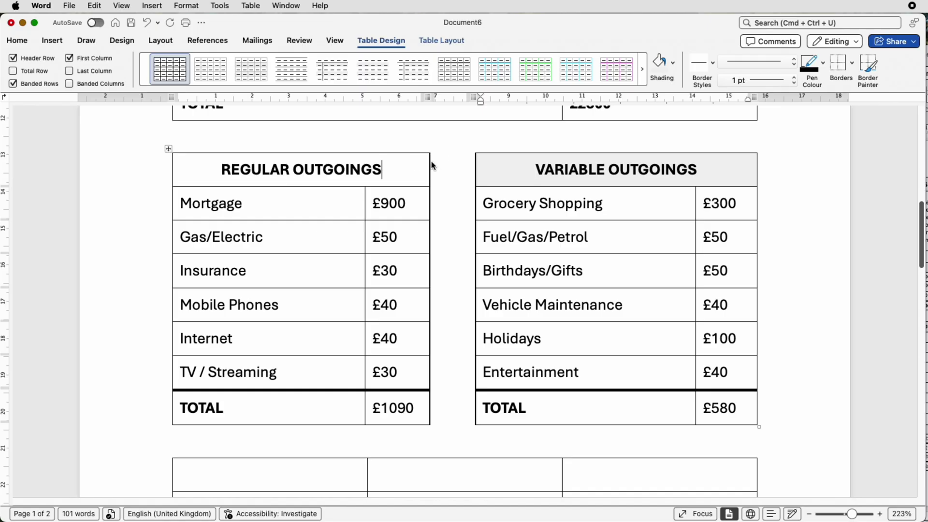
{"action": "left_click", "coordinate": [666, 77]}
Set the row height of the whole empty three-column table below the outgoings to 0.7 cm.
{"action": "scroll", "coordinate": [419, 176], "scroll_direction": "down", "scroll_amount": 5}
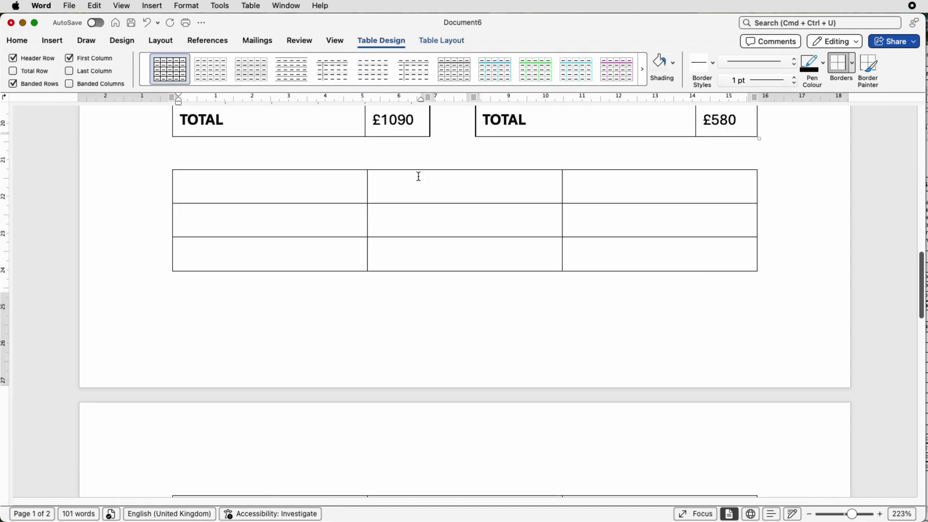
{"action": "left_click", "coordinate": [269, 195]}
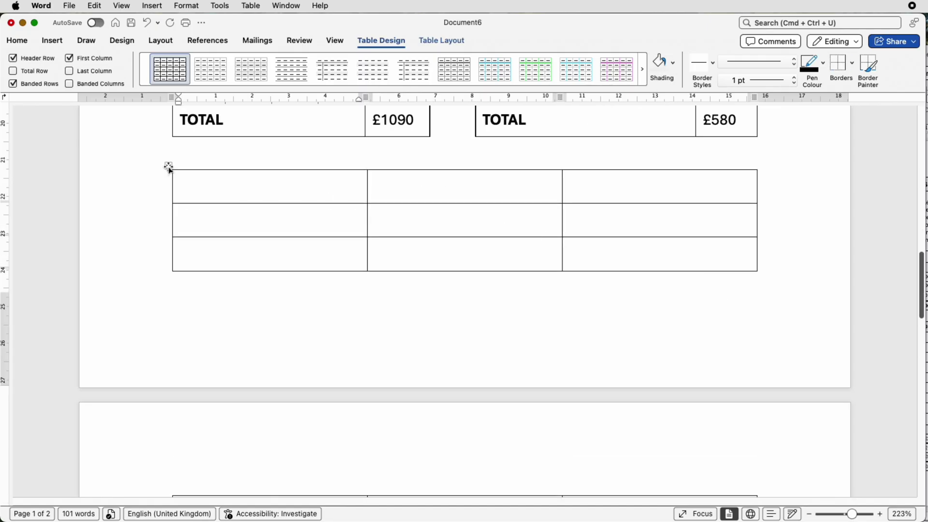
{"action": "left_click", "coordinate": [168, 168]}
{"action": "left_click", "coordinate": [449, 42]}
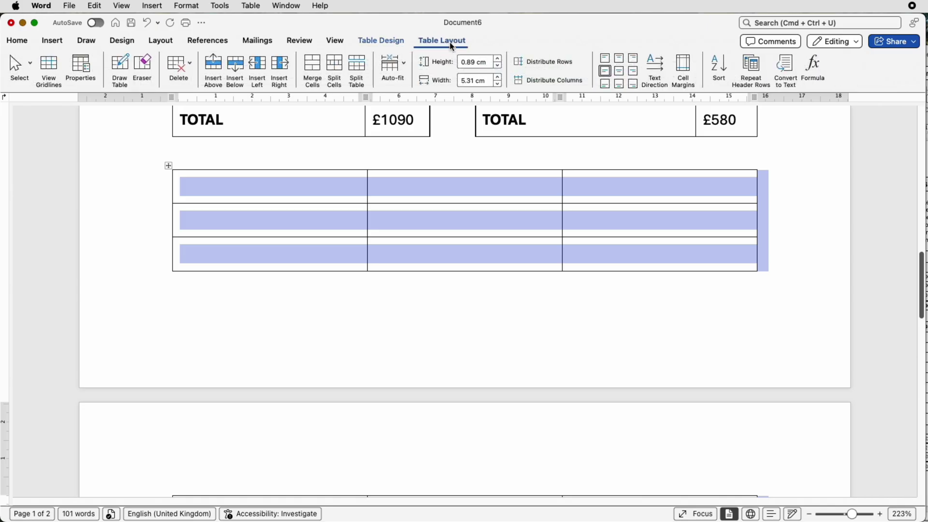
{"action": "left_click_drag", "start_coordinate": [487, 61], "coordinate": [456, 62]}
{"action": "type", "text": "0.7"}
{"action": "key", "text": "Return"}
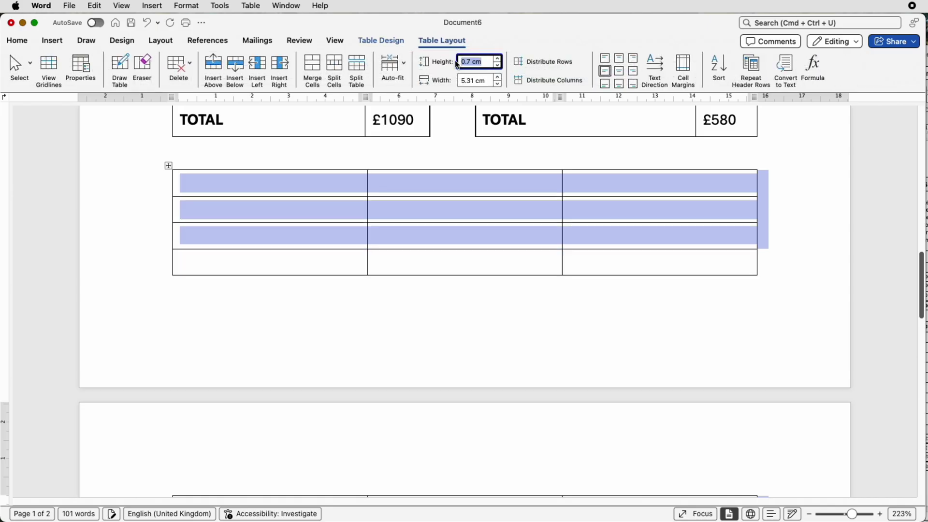
Reduce the page's bottom margin by about 0.9 cm so the whole last table fits on the first page.
{"action": "left_click", "coordinate": [132, 265]}
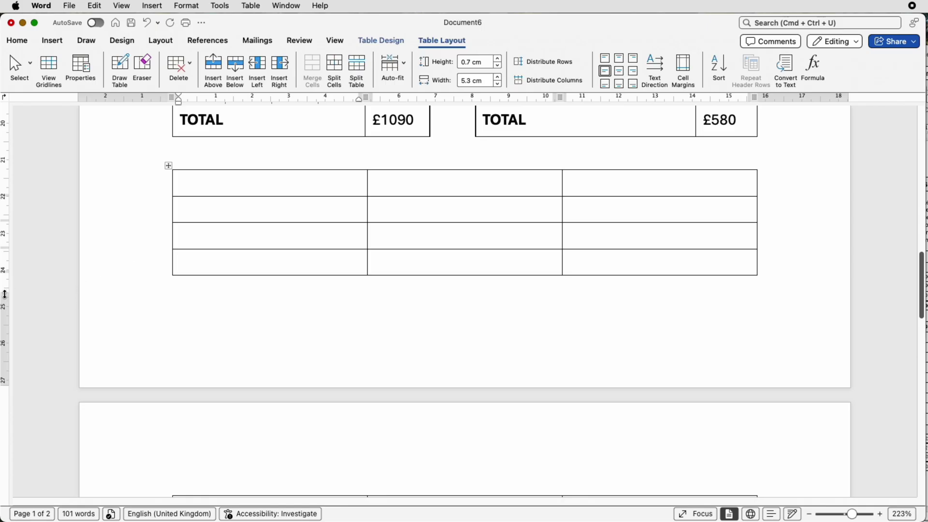
{"action": "left_click", "coordinate": [335, 40]}
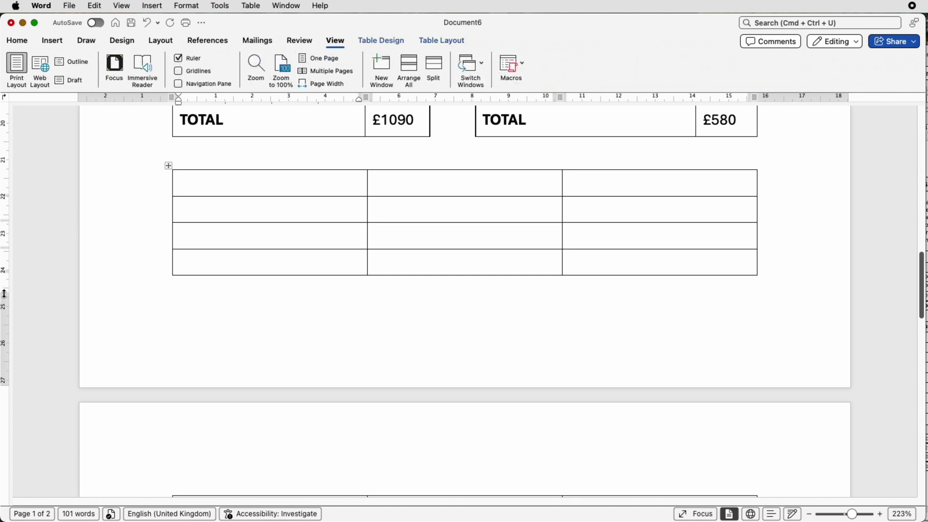
{"action": "left_click_drag", "start_coordinate": [5, 294], "coordinate": [5, 325]}
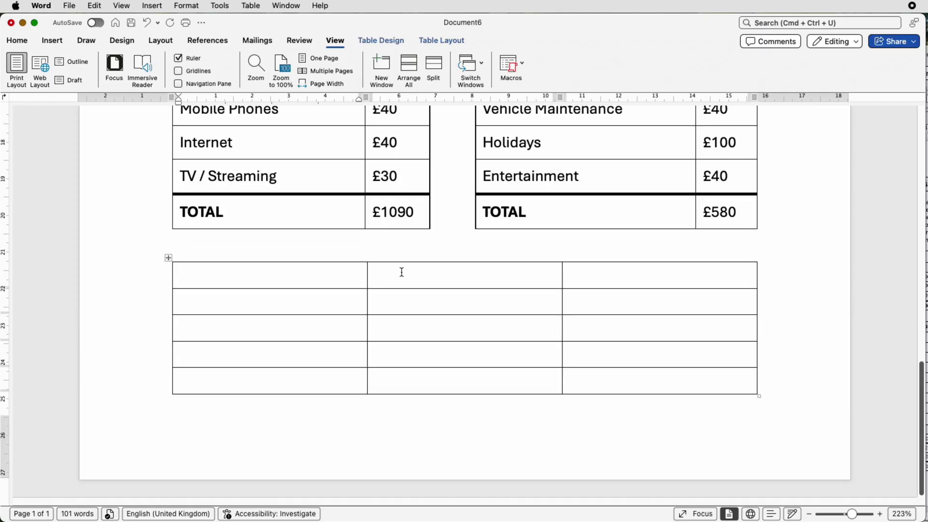
Merge the first two cells in the top row of the empty table, following the SUMMARY table in the finished example.
{"action": "key", "text": "super+grave"}
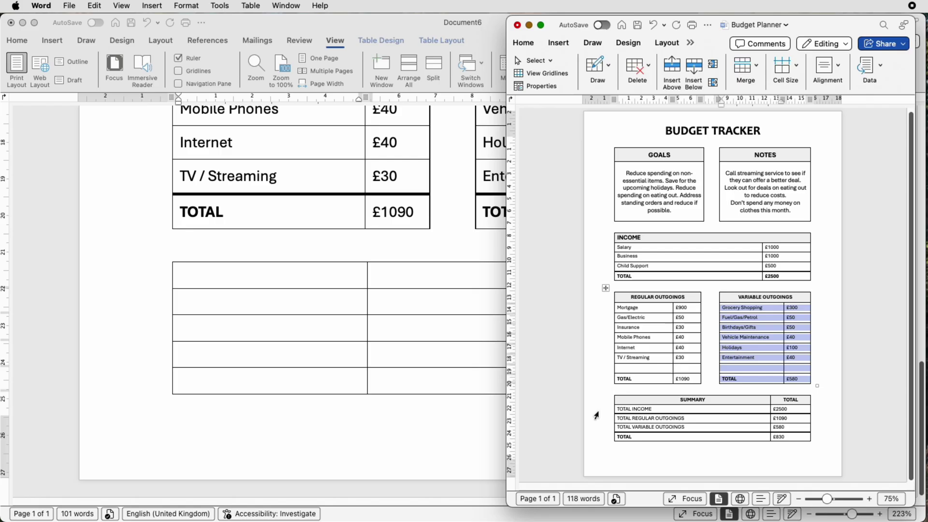
{"action": "left_click", "coordinate": [833, 498]}
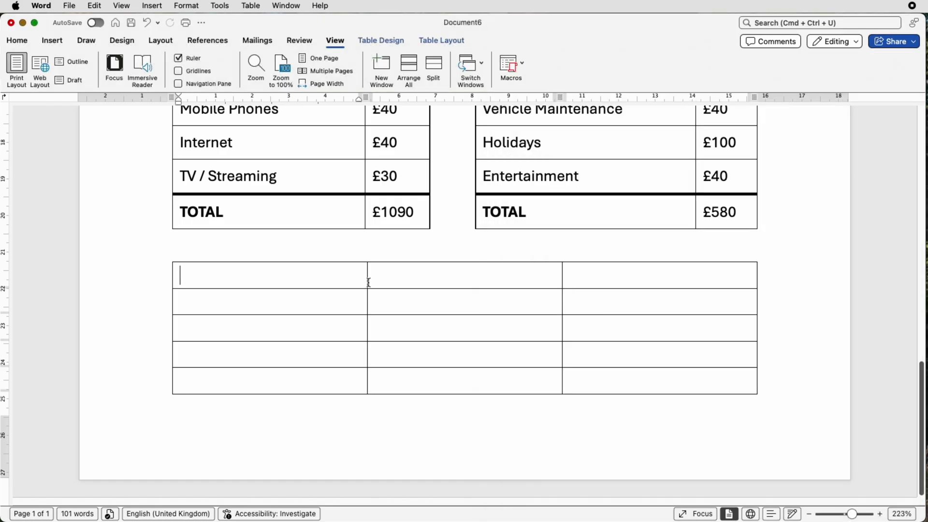
{"action": "key", "text": "super+grave"}
{"action": "left_click", "coordinate": [394, 282], "text": "shift"}
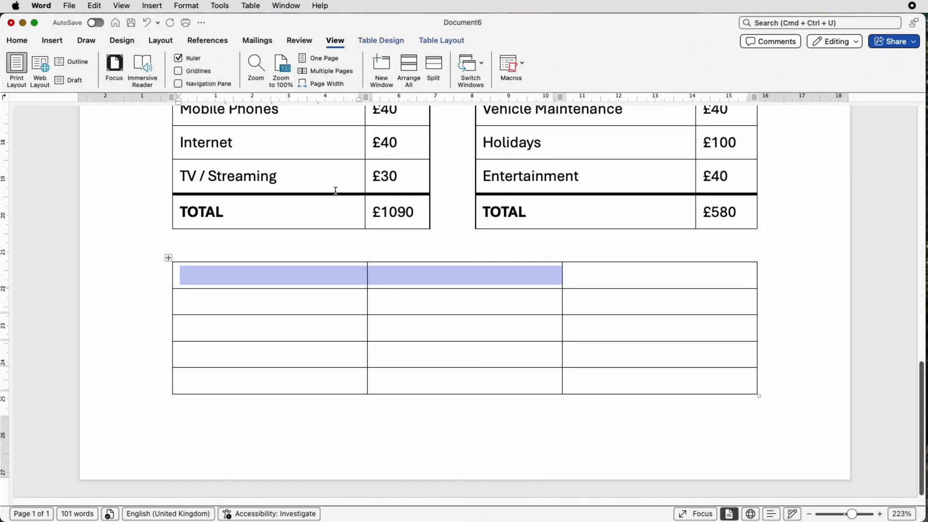
{"action": "left_click", "coordinate": [423, 41]}
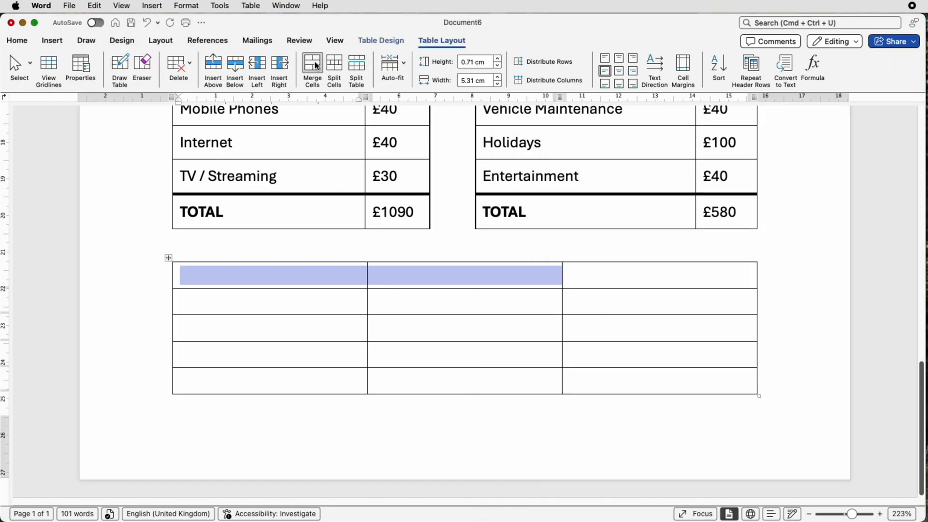
{"action": "left_click", "coordinate": [314, 66]}
Enter the bold headings SUMMARY and TOTAL in the table's top row and centre them in their cells.
{"action": "left_click_drag", "start_coordinate": [573, 269], "coordinate": [550, 268]}
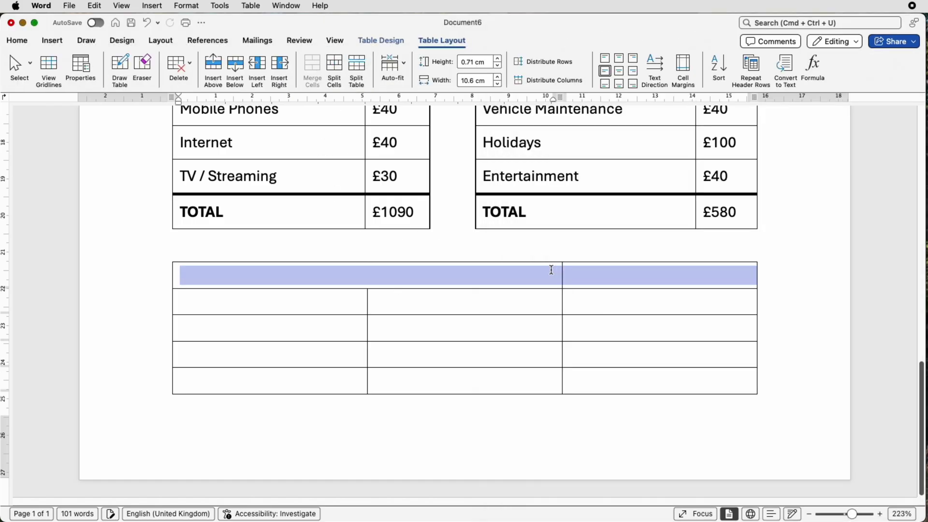
{"action": "type", "text": "SUMMARY\tTOTAL"}
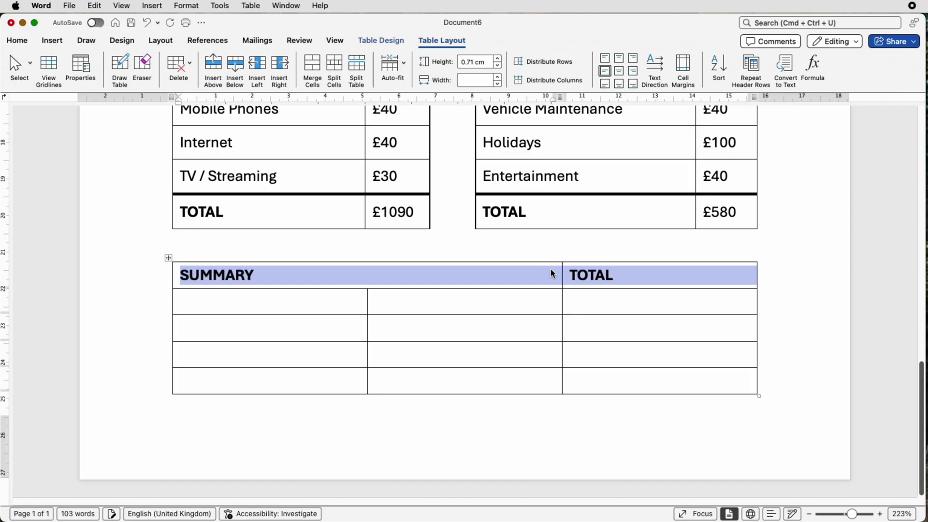
{"action": "left_click", "coordinate": [619, 72]}
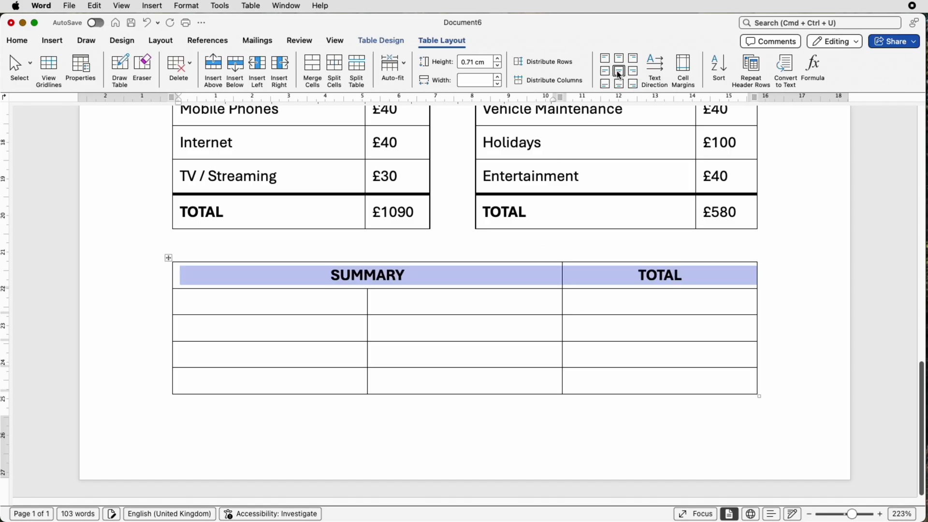
Shade the SUMMARY heading row light grey and widen the SUMMARY column to about 12.7 cm.
{"action": "left_click", "coordinate": [397, 43]}
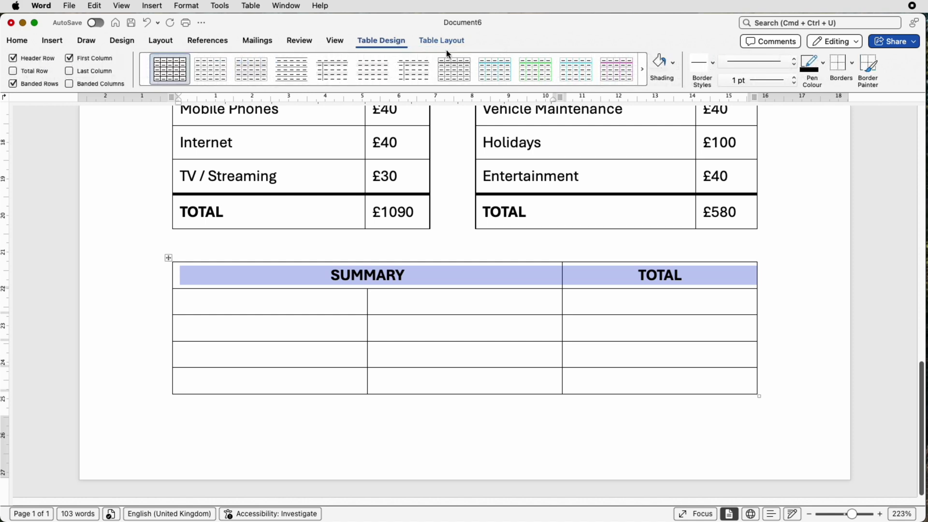
{"action": "left_click", "coordinate": [659, 62]}
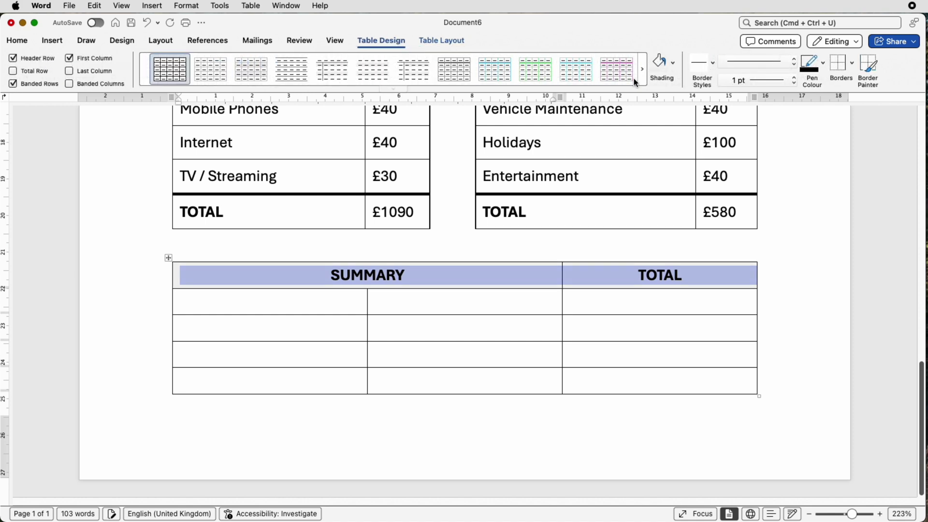
{"action": "mouse_move", "coordinate": [579, 375]}
{"action": "left_mouse_down"}
{"action": "mouse_move", "coordinate": [576, 285]}
{"action": "mouse_move", "coordinate": [578, 303]}
{"action": "mouse_move", "coordinate": [640, 301]}
{"action": "left_mouse_up"}
Merge the first two cells in each of the four rows beneath the SUMMARY heading.
{"action": "left_click_drag", "start_coordinate": [412, 304], "coordinate": [348, 302]}
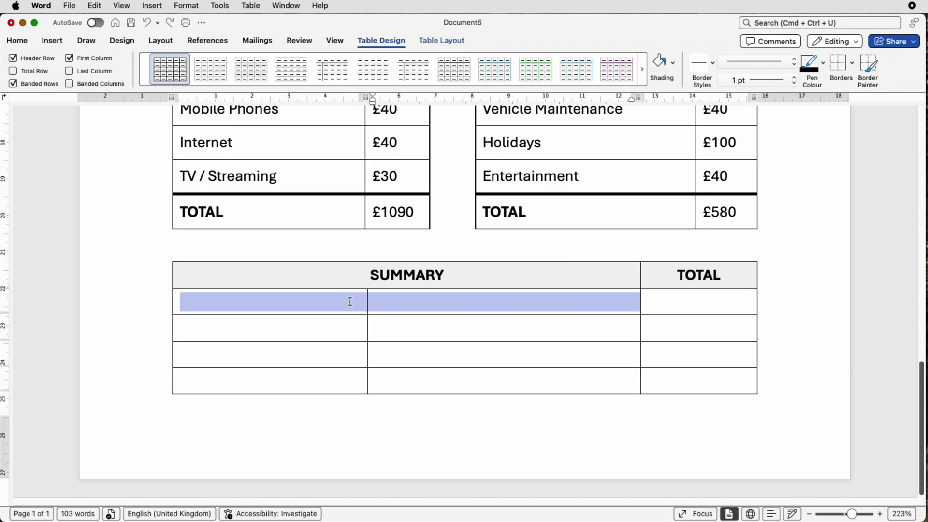
{"action": "left_click", "coordinate": [461, 41]}
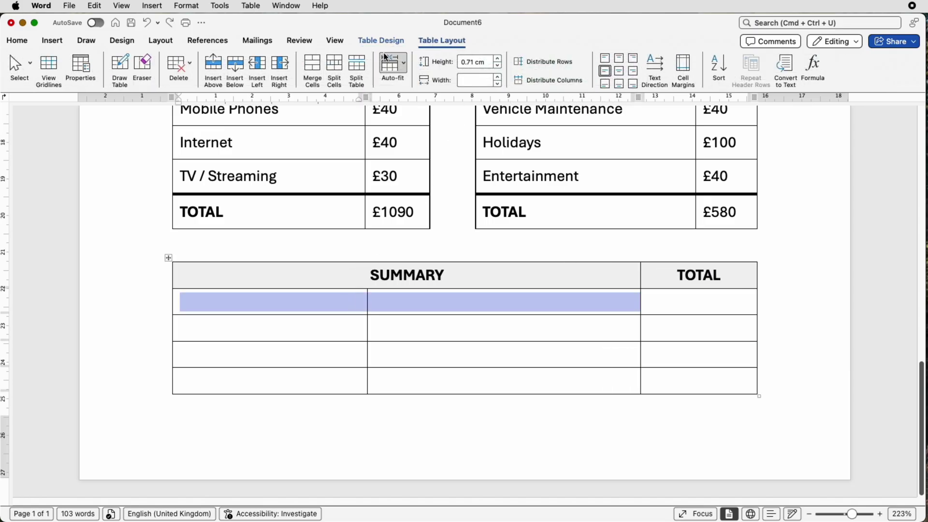
{"action": "left_click", "coordinate": [312, 67]}
{"action": "left_click_drag", "start_coordinate": [381, 333], "coordinate": [358, 328]}
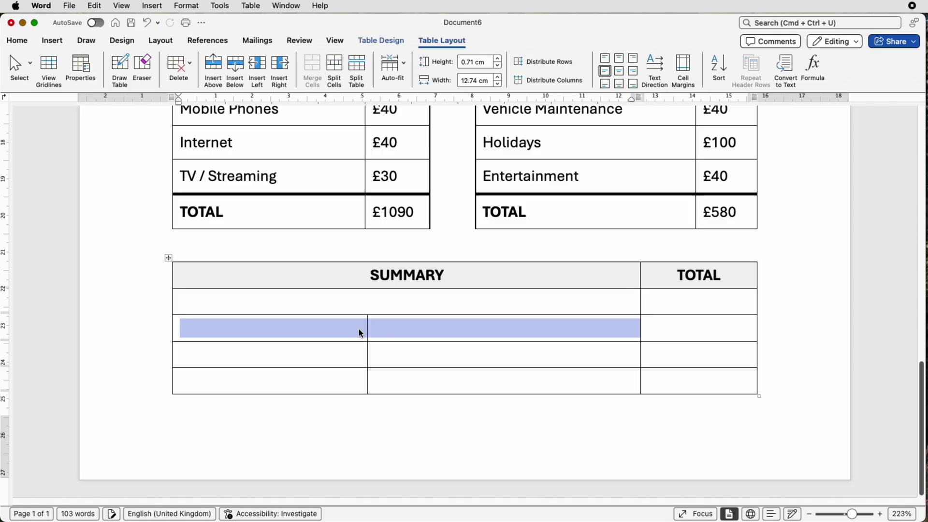
{"action": "left_click", "coordinate": [312, 68]}
Apply a 2¼ pt top border to the last row of the SUMMARY table.
{"action": "left_click_drag", "start_coordinate": [415, 355], "coordinate": [633, 368]}
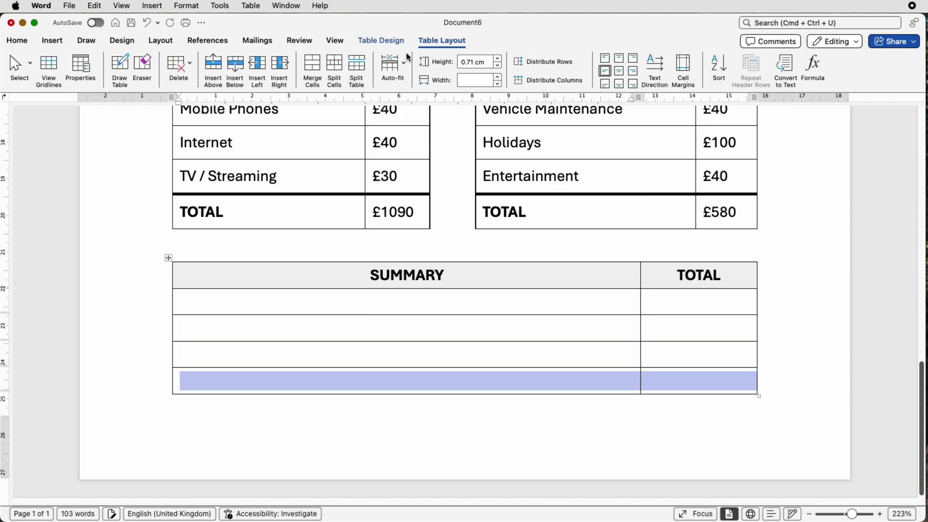
{"action": "left_click", "coordinate": [382, 41]}
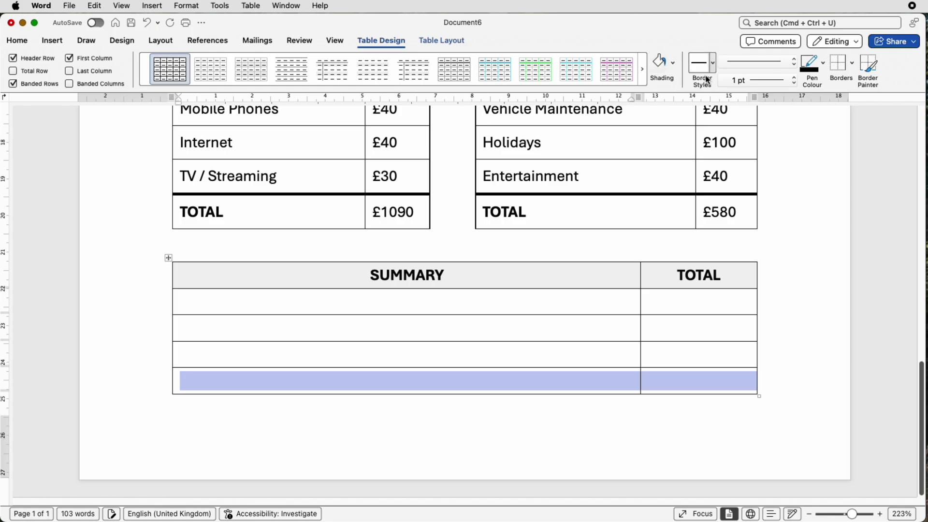
{"action": "left_click", "coordinate": [790, 79]}
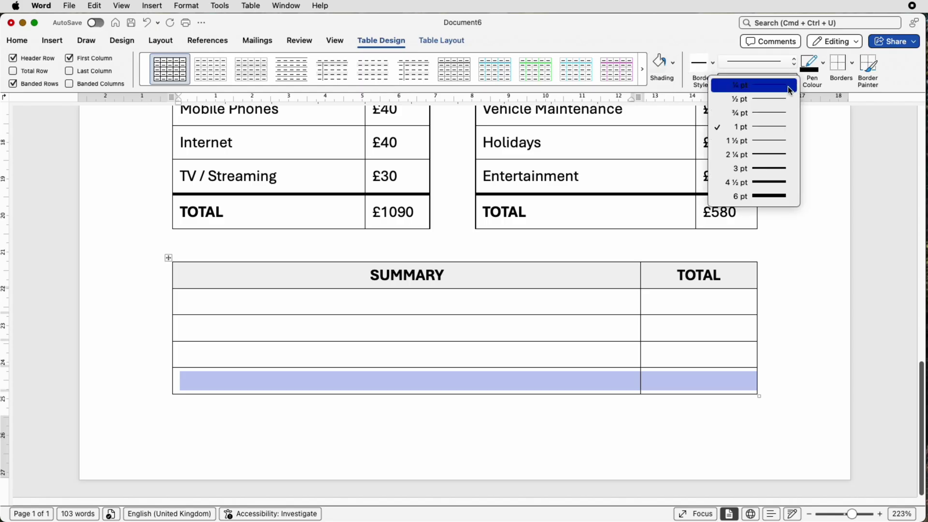
{"action": "left_click", "coordinate": [767, 155]}
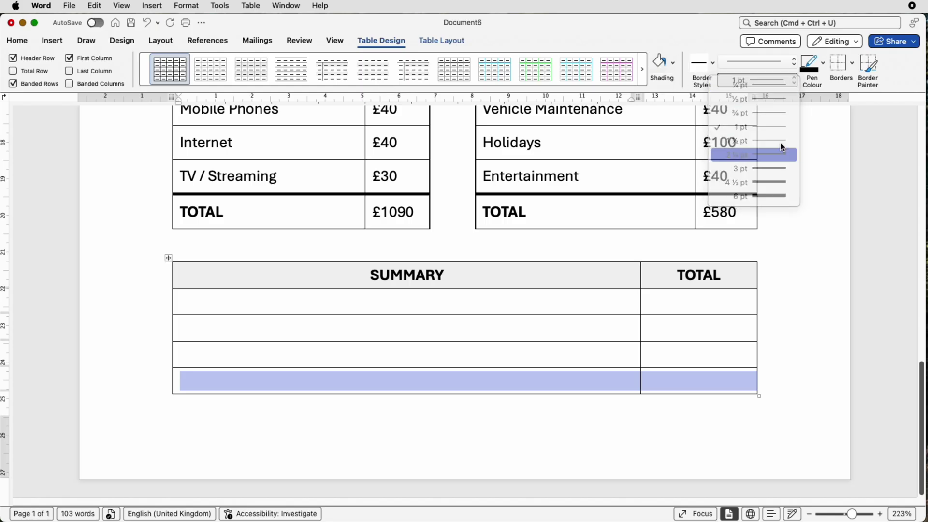
{"action": "left_click", "coordinate": [849, 70]}
{"action": "left_click", "coordinate": [856, 96]}
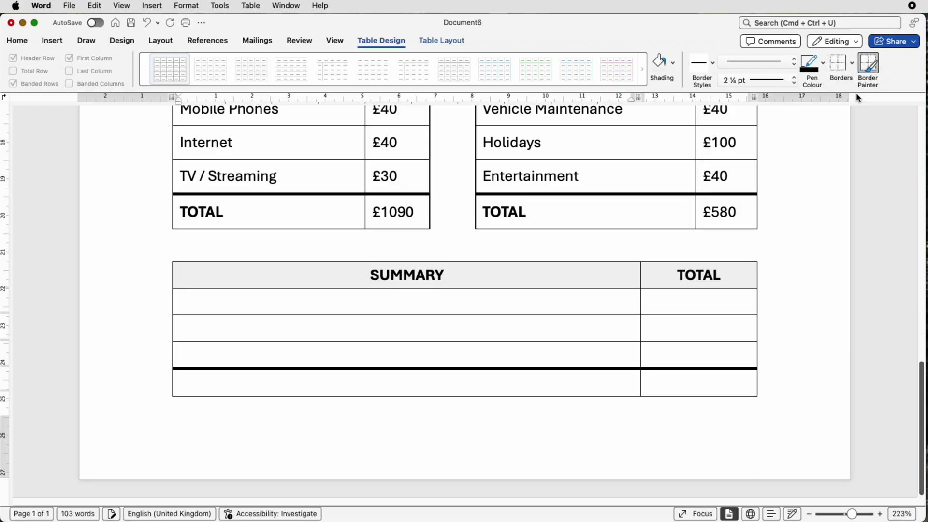
Fill the SUMMARY rows with TOTAL INCOME £2500, TOTAL REGULAR OUTGOINGS £1090, TOTAL VARIABLE OUTGOINGS £580 and a bold TOTAL with £830.
{"action": "left_click_drag", "start_coordinate": [193, 302], "coordinate": [654, 376]}
{"action": "type", "text": "TOTAL INCOME\t£2500 TOTAL REGULAR OUTGOINGS\t£1090 TOTAL VARIABLE OUTGOINGS\t£580 TOTAL\t£830"}
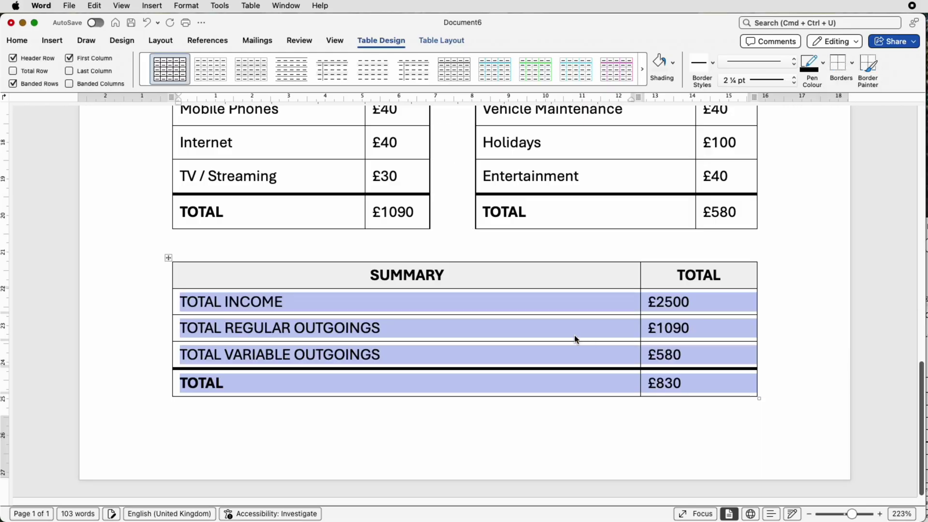
{"action": "left_click", "coordinate": [550, 329]}
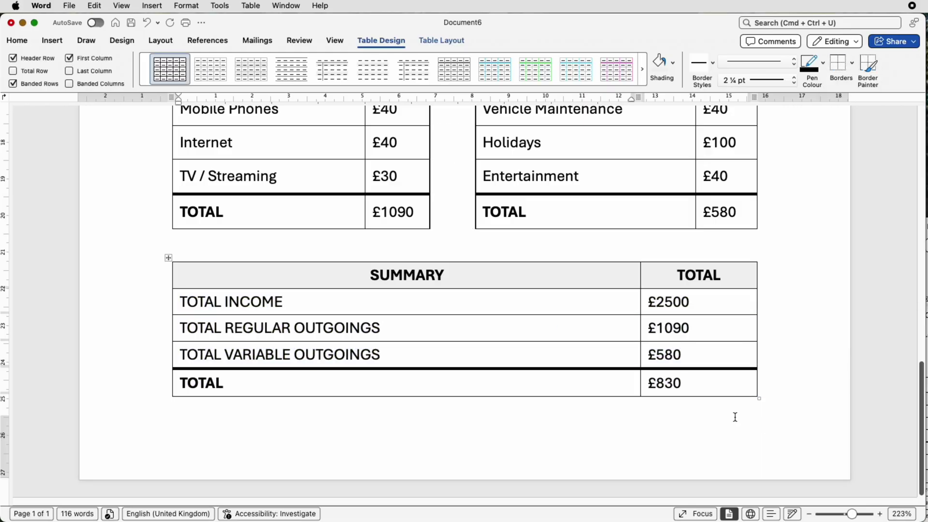
Insert plain black WordArt and place it in the blank space above the GOALS and NOTES table.
{"action": "left_click_drag", "start_coordinate": [851, 513], "coordinate": [840, 515]}
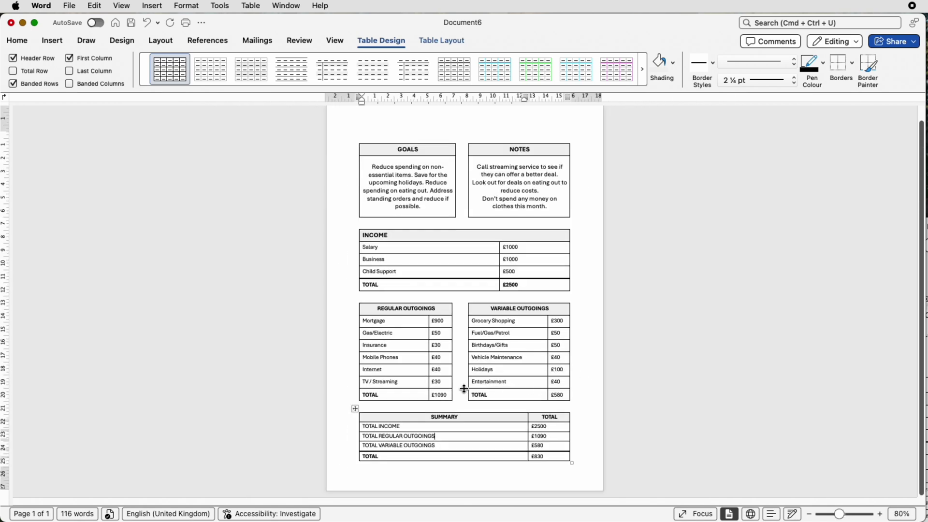
{"action": "scroll", "coordinate": [452, 391], "scroll_direction": "up", "scroll_amount": 1}
{"action": "scroll", "coordinate": [439, 390], "scroll_direction": "up", "scroll_amount": 2}
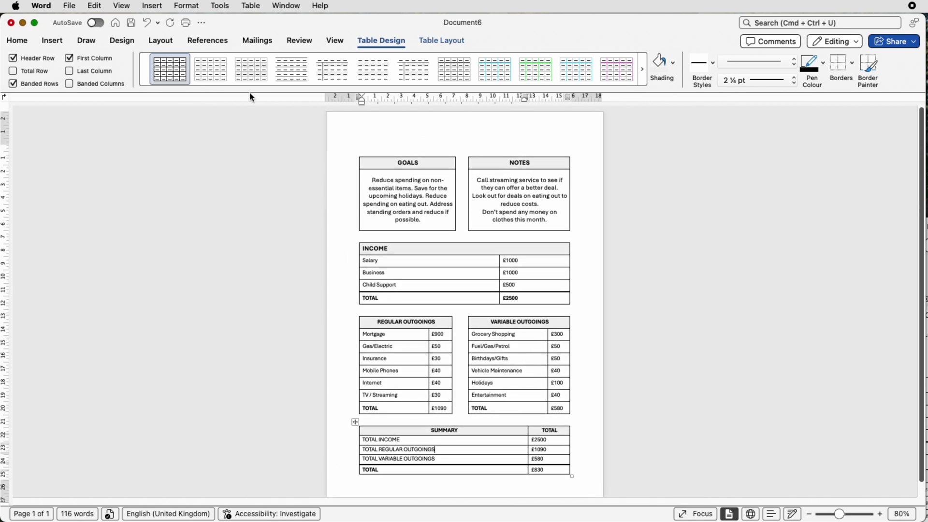
{"action": "left_click", "coordinate": [52, 40]}
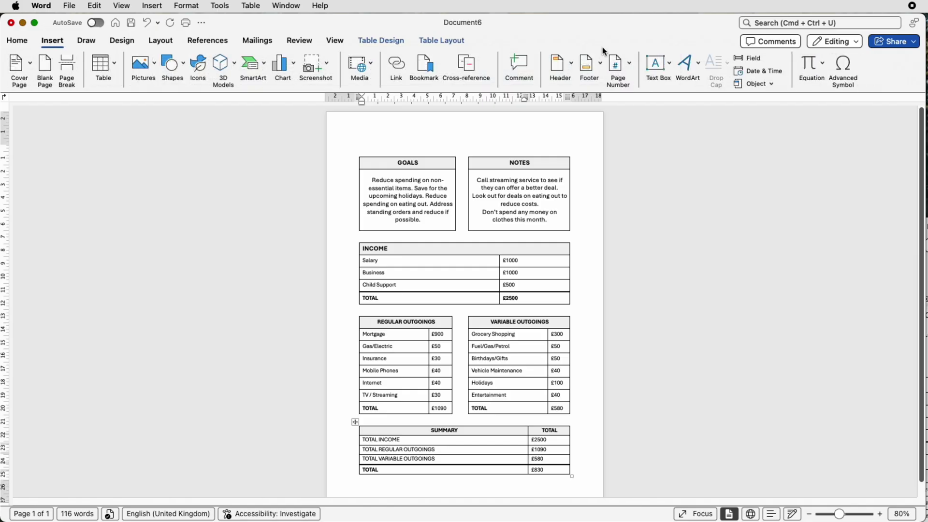
{"action": "left_click", "coordinate": [684, 63]}
{"action": "left_click", "coordinate": [688, 96]}
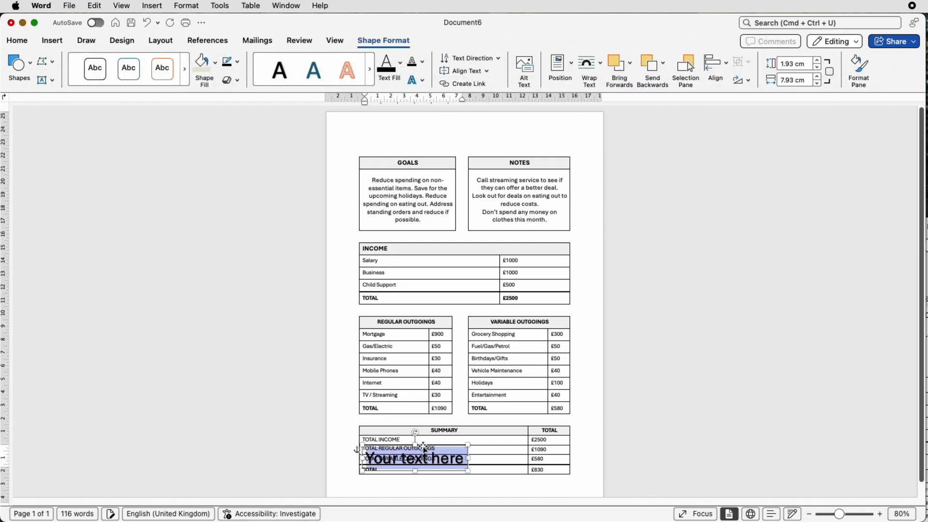
{"action": "left_click_drag", "start_coordinate": [424, 449], "coordinate": [473, 125]}
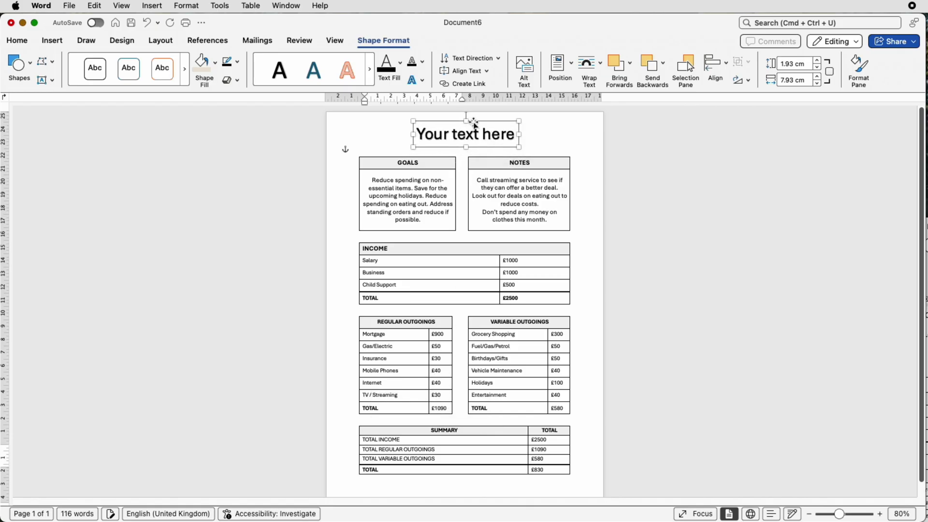
Replace the WordArt placeholder text with BUDGET PLANNER and centre the title horizontally on the page.
{"action": "triple_click", "coordinate": [472, 135]}
{"action": "type", "text": "BUDGET PLANNER"}
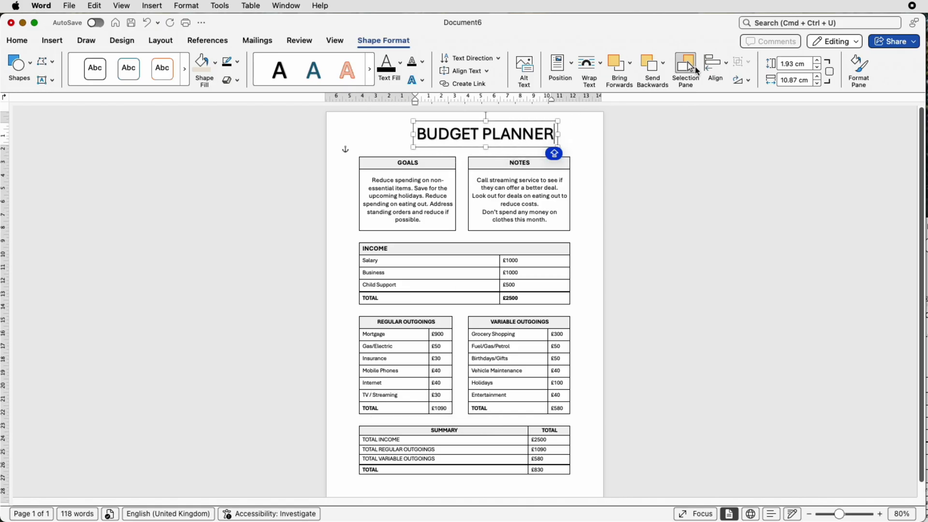
{"action": "left_click", "coordinate": [723, 67]}
{"action": "left_click", "coordinate": [738, 109]}
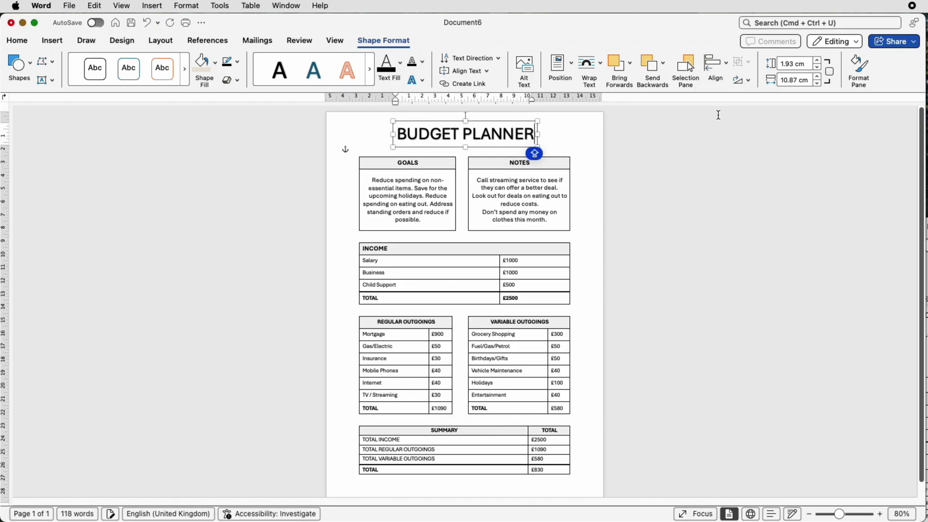
{"action": "left_click", "coordinate": [560, 145]}
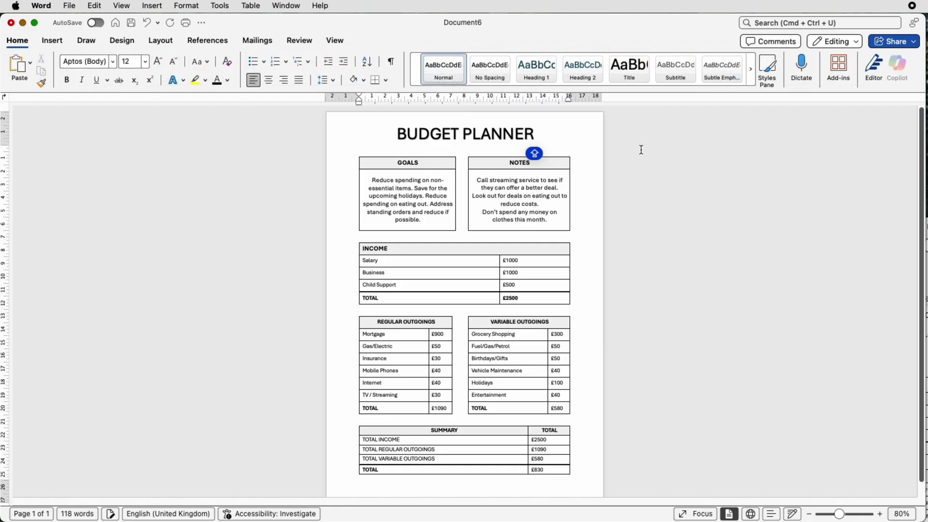
Move the BUDGET PLANNER title slightly down, closer to the GOALS and NOTES table.
{"action": "left_click", "coordinate": [490, 135]}
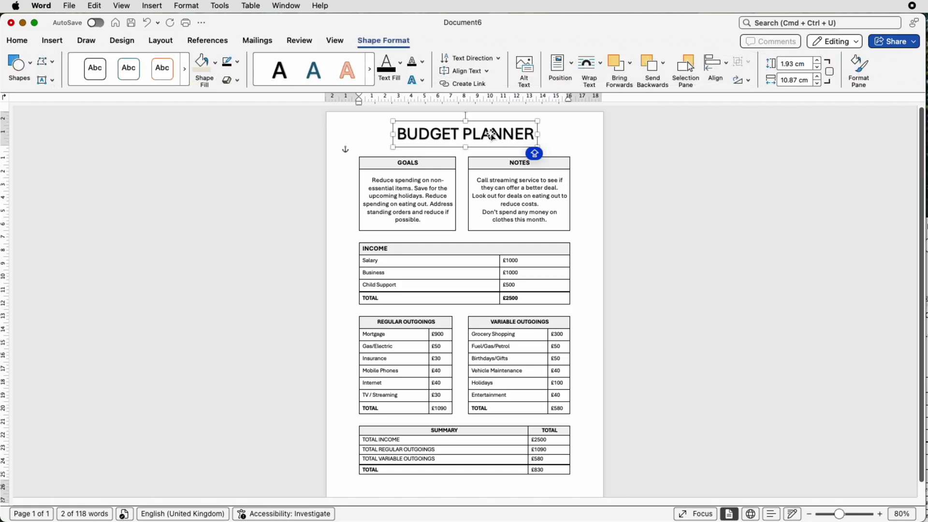
{"action": "left_click_drag", "start_coordinate": [492, 134], "coordinate": [493, 138]}
{"action": "left_click", "coordinate": [397, 158]}
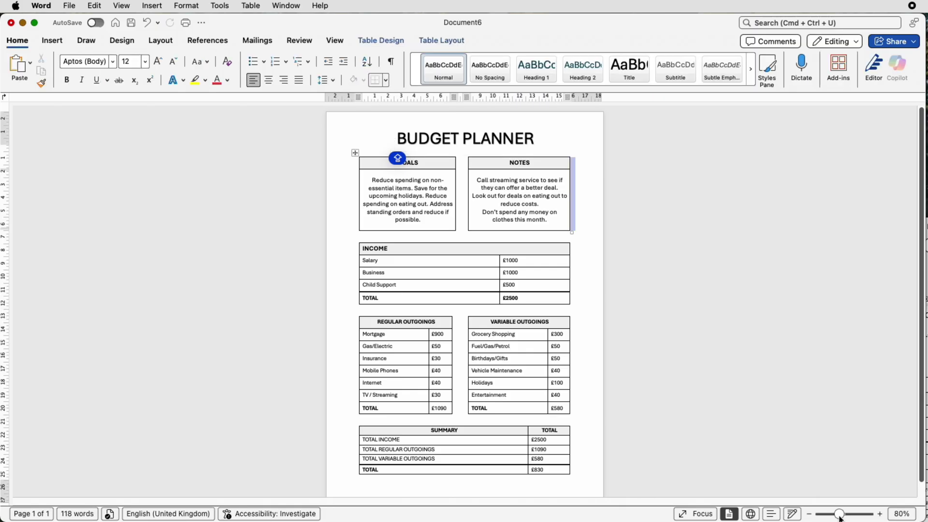
{"action": "left_click_drag", "start_coordinate": [839, 515], "coordinate": [836, 515]}
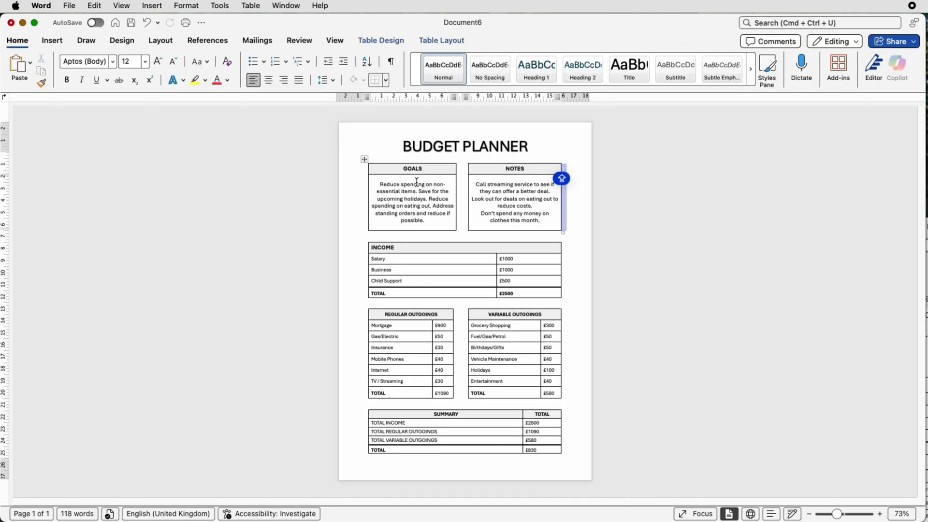
{"action": "left_click", "coordinate": [578, 184]}
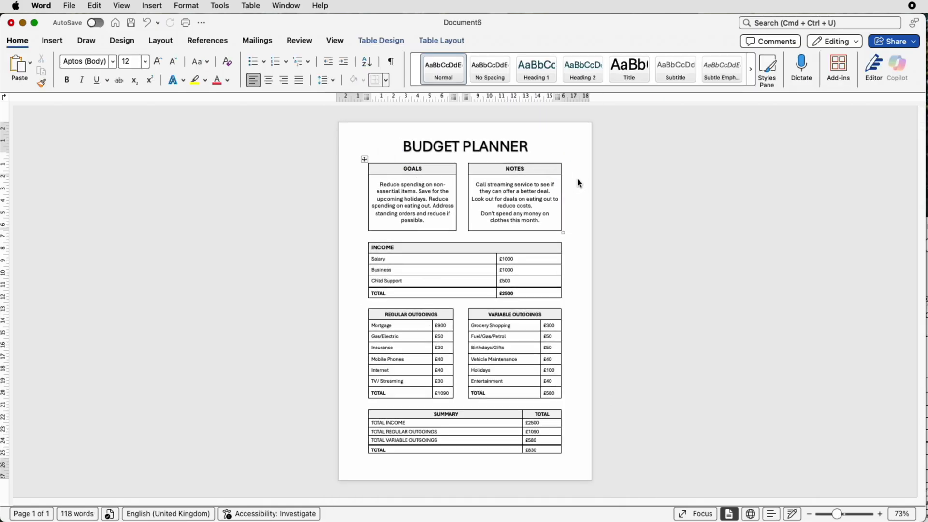